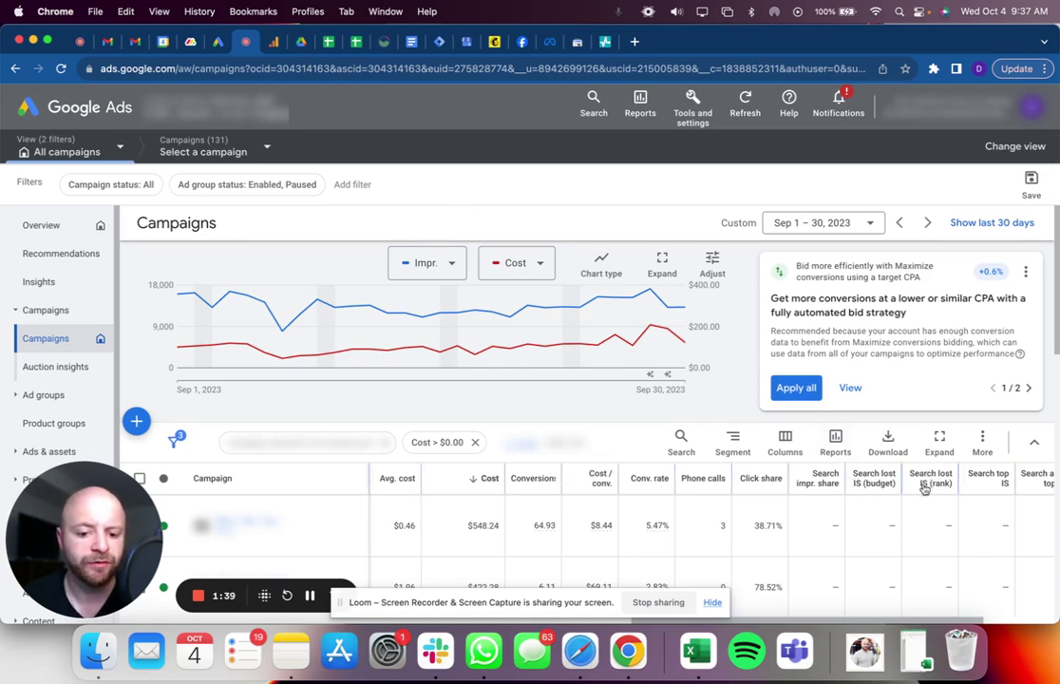
Search Google in a new browser tab for "new tralblazer for sale near me".
scroll(875, 479, "down", 2)
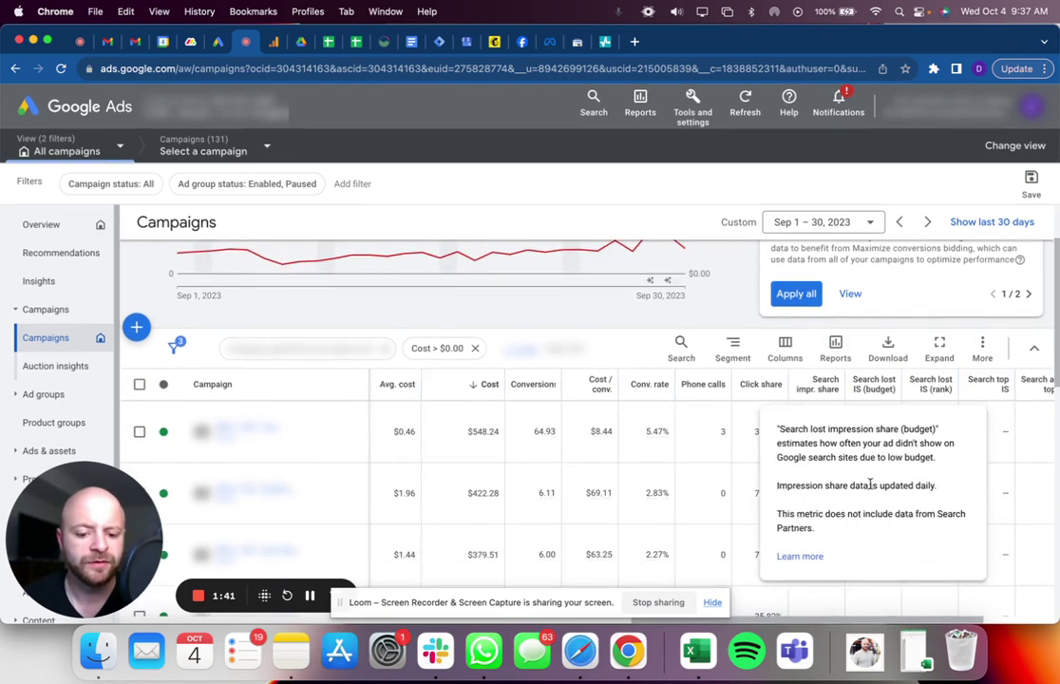
scroll(661, 461, "down", 2)
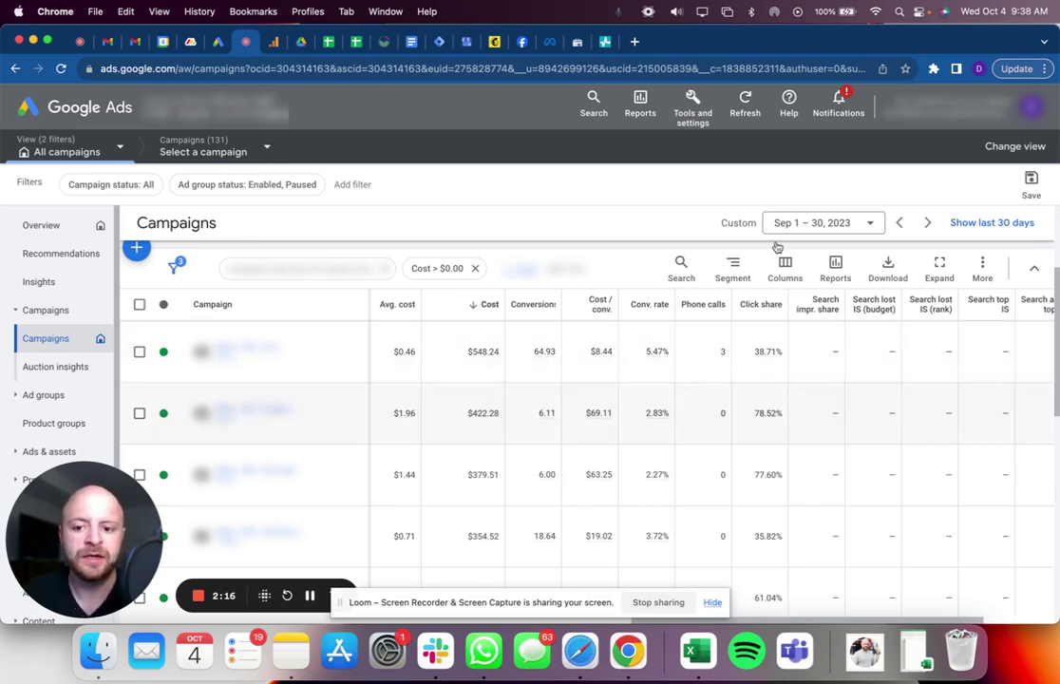
left_click(634, 42)
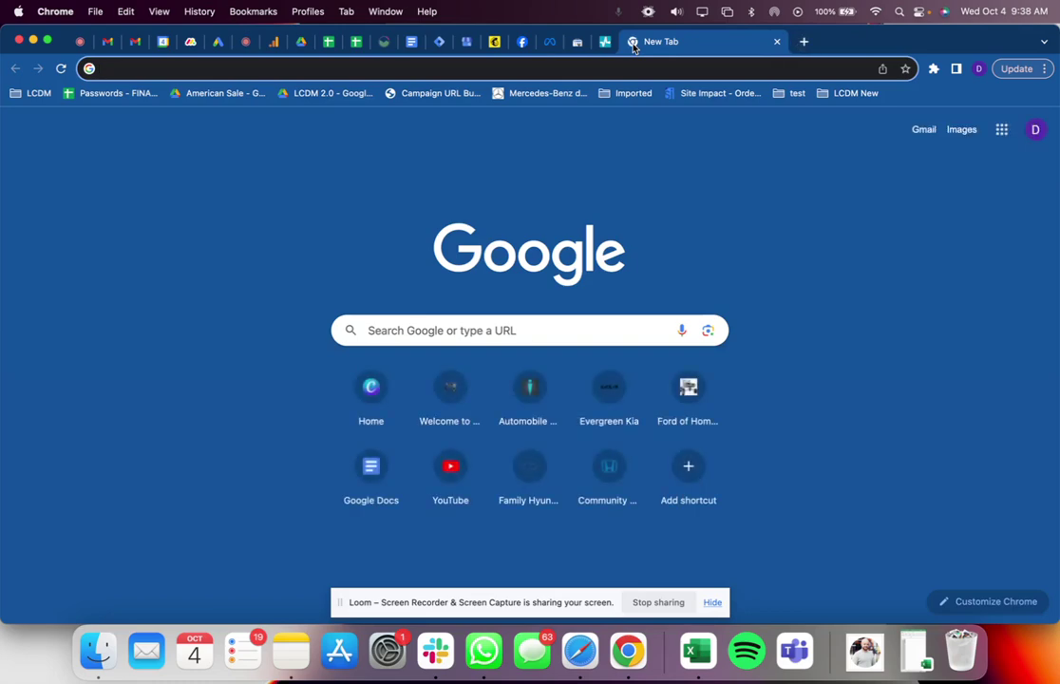
type("new tr")
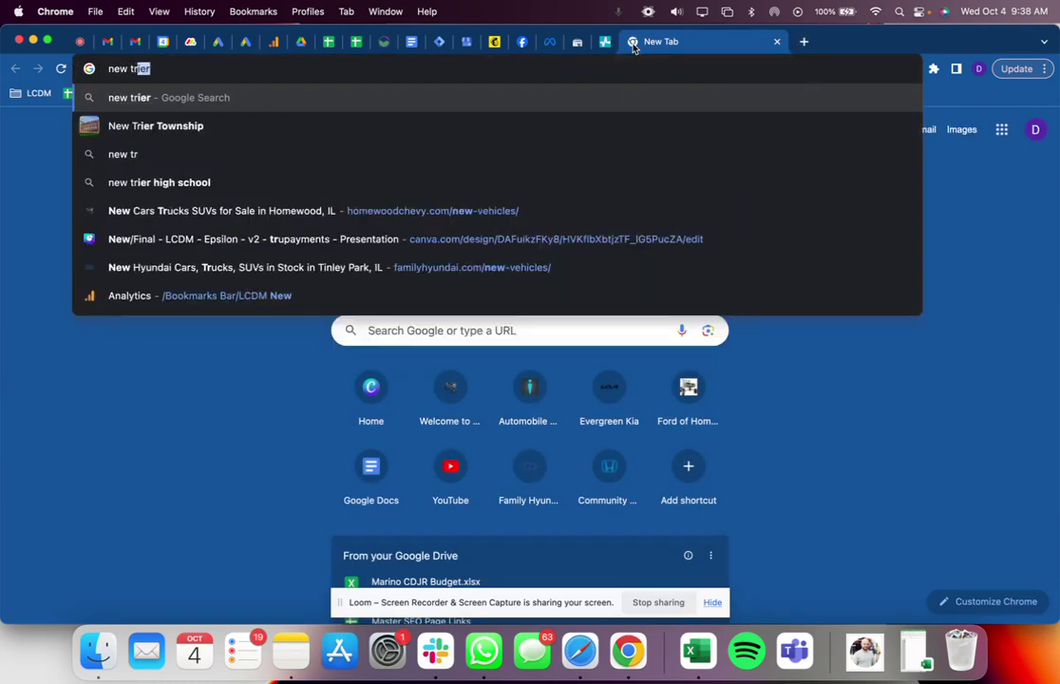
type("ailblazer for sale near")
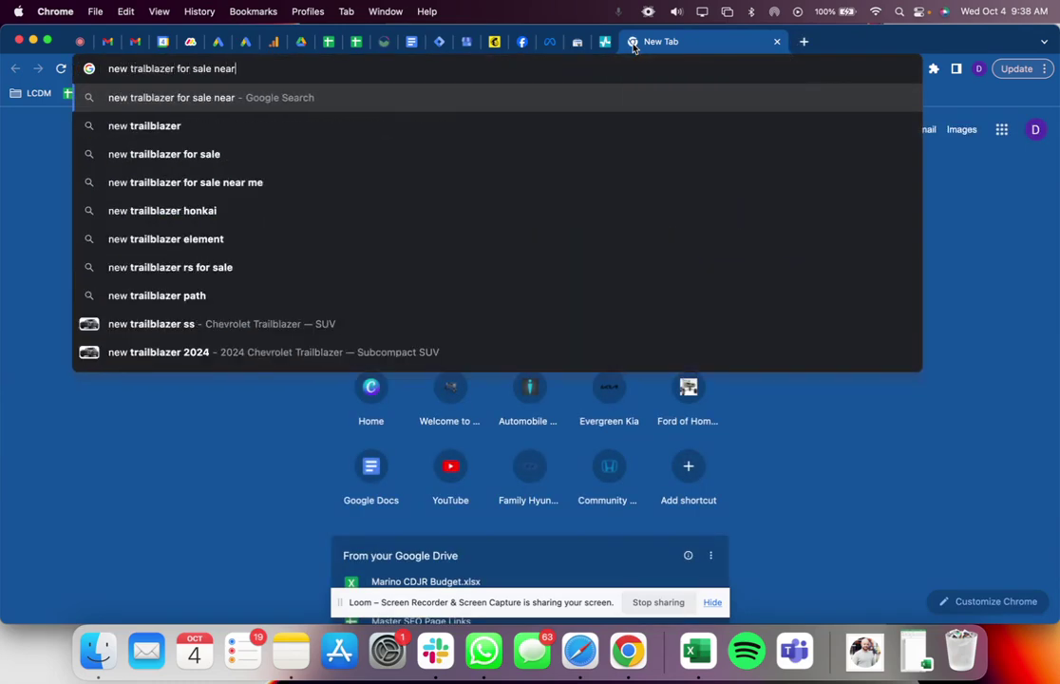
left_click(198, 179)
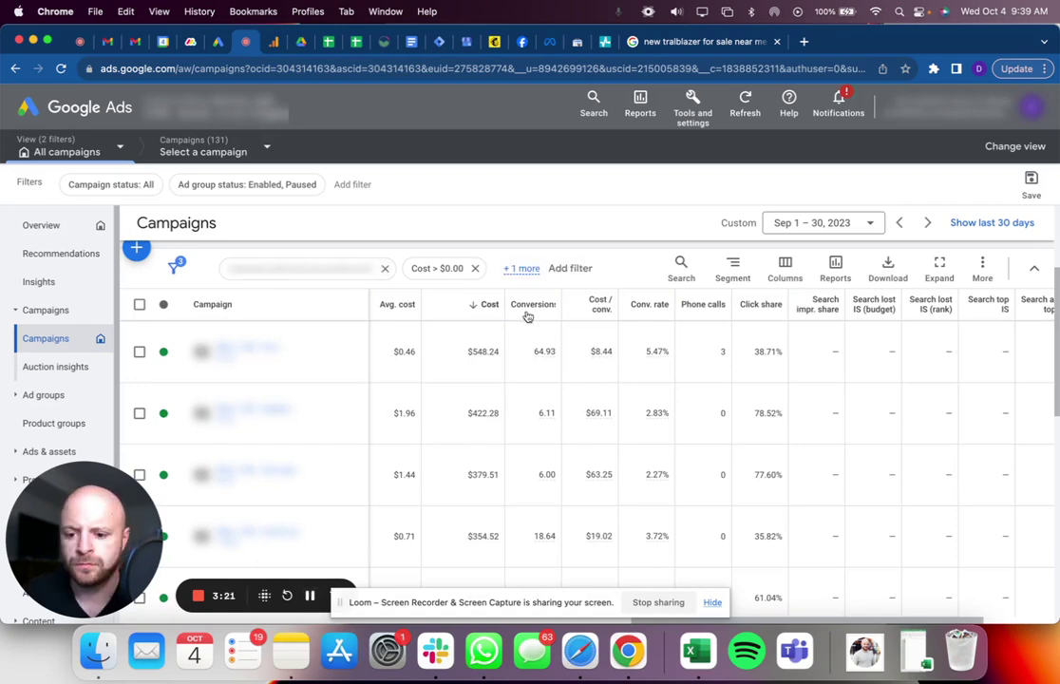
Show the campaign list's collapsed extra filter and check the sponsored vehicle listings in the Google results before returning to Google Ads.
left_click(523, 269)
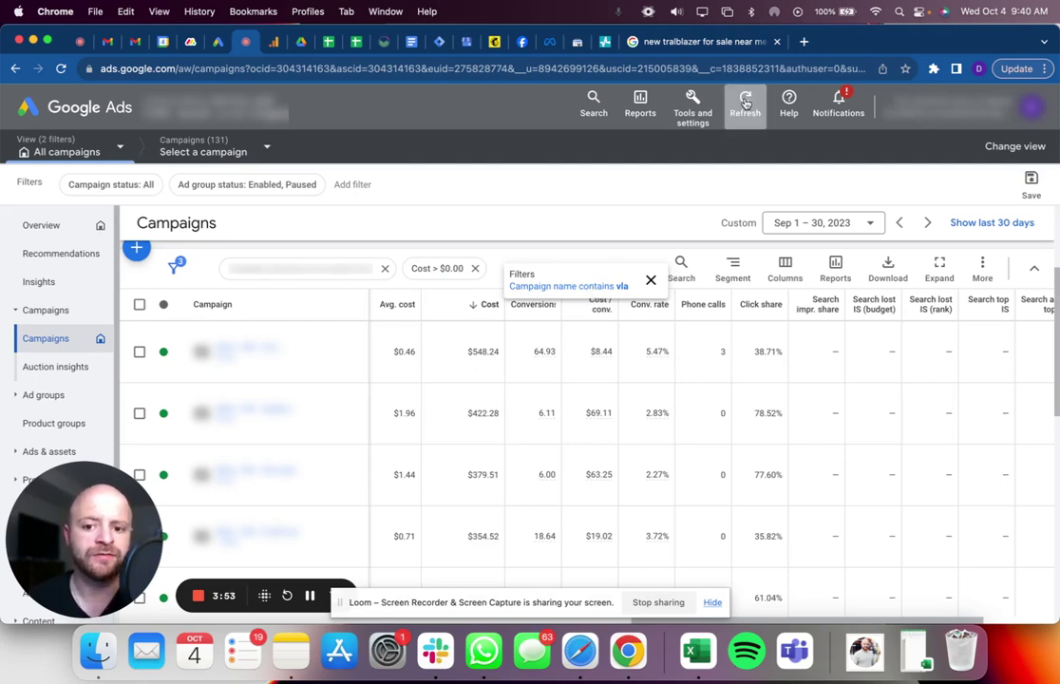
left_click(638, 42)
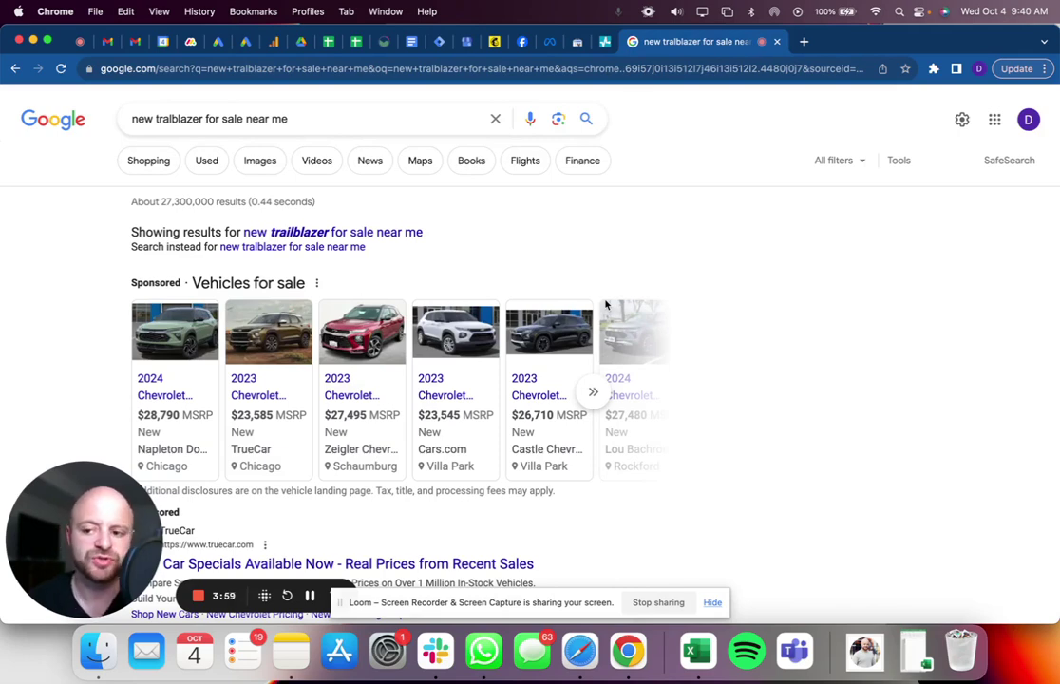
left_click(248, 45)
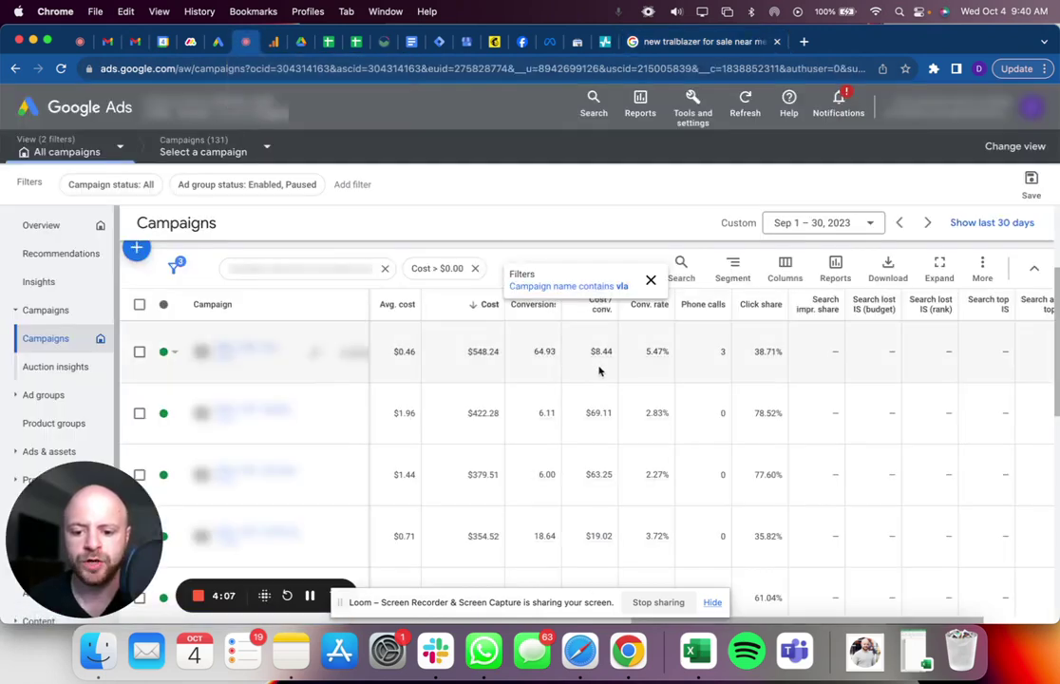
Examine the cost, conversion and click share columns across the filtered campaigns.
scroll(599, 371, "down", 5)
scroll(599, 370, "down", 1)
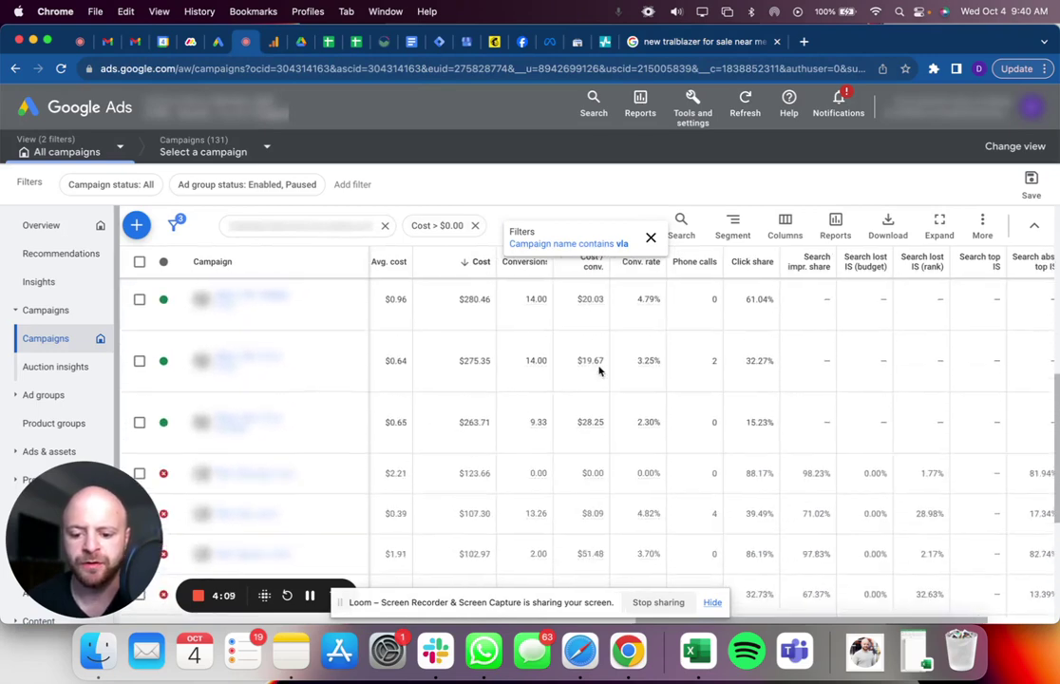
scroll(599, 370, "up", 3)
scroll(599, 371, "up", 3)
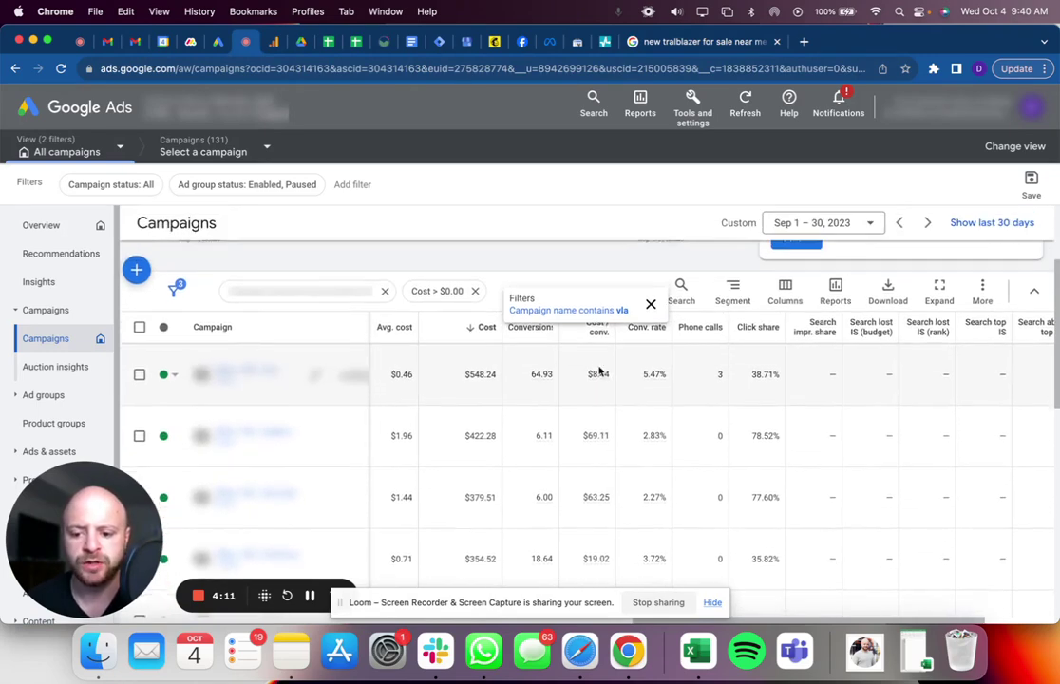
scroll(600, 370, "down", 2)
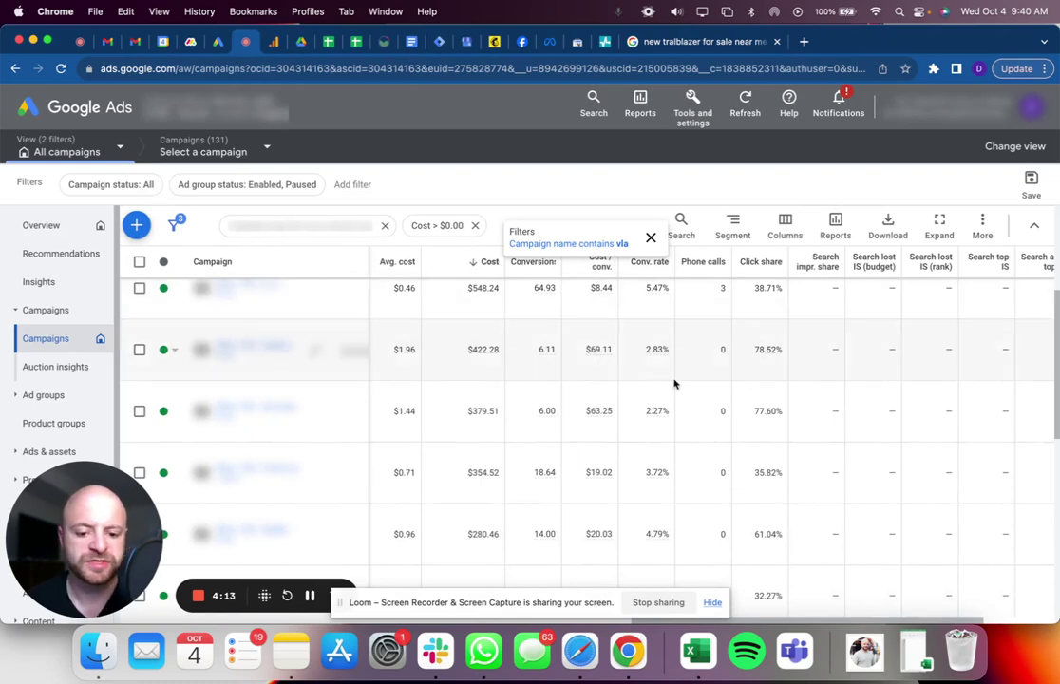
scroll(675, 378, "right", 3)
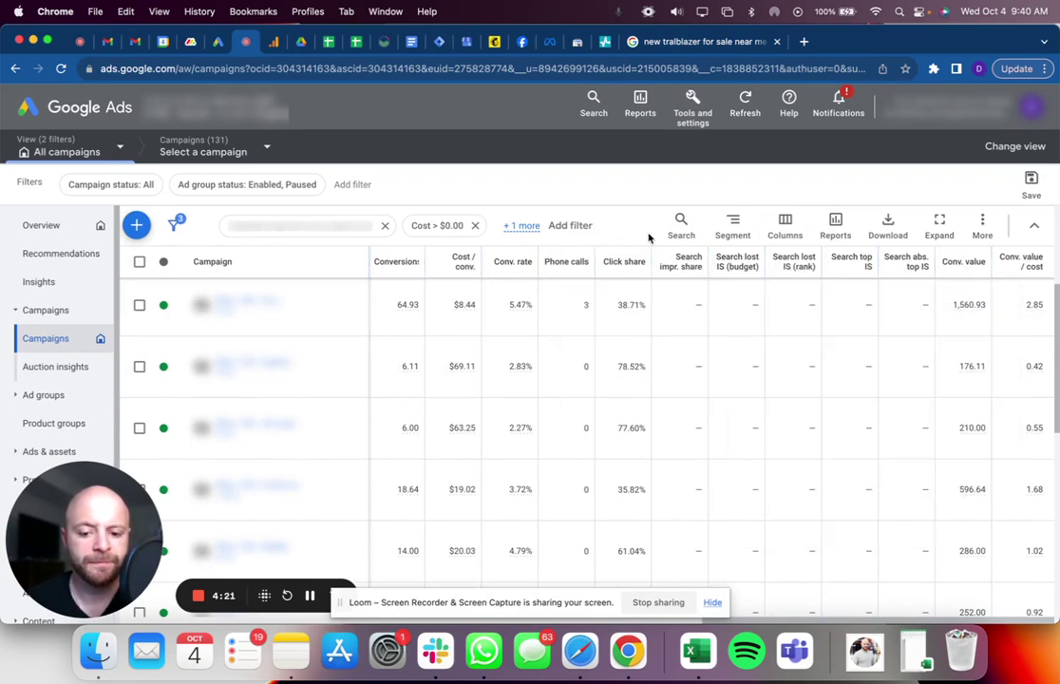
Compare the search impression share and lost impression share columns of the removed campaigns with those of the enabled campaigns.
scroll(738, 397, "down", 8)
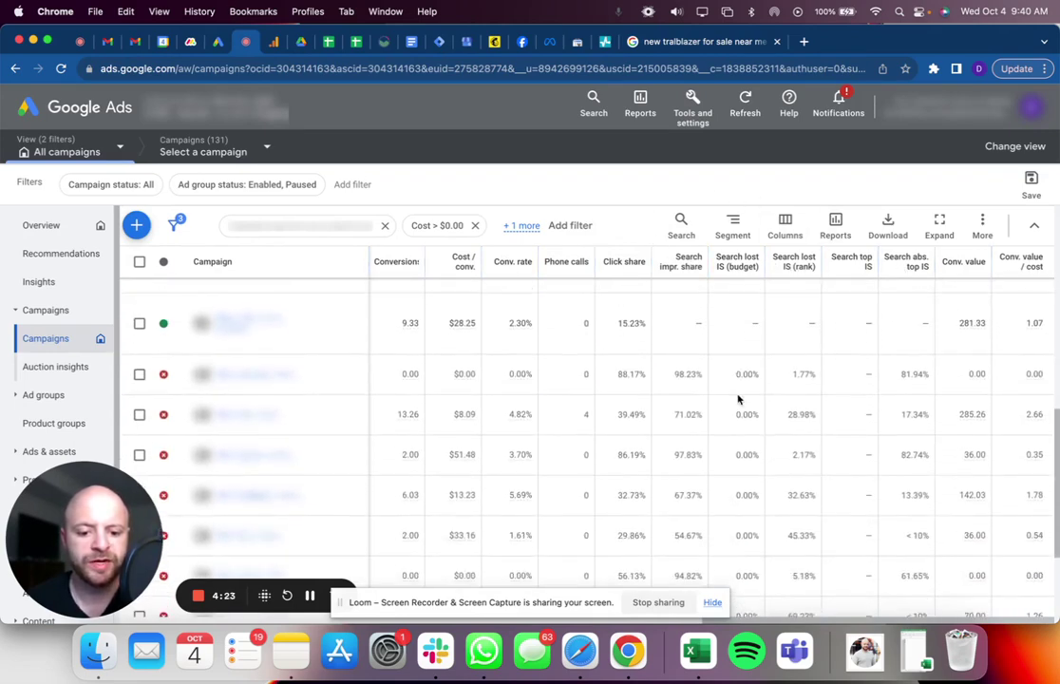
scroll(739, 397, "down", 2)
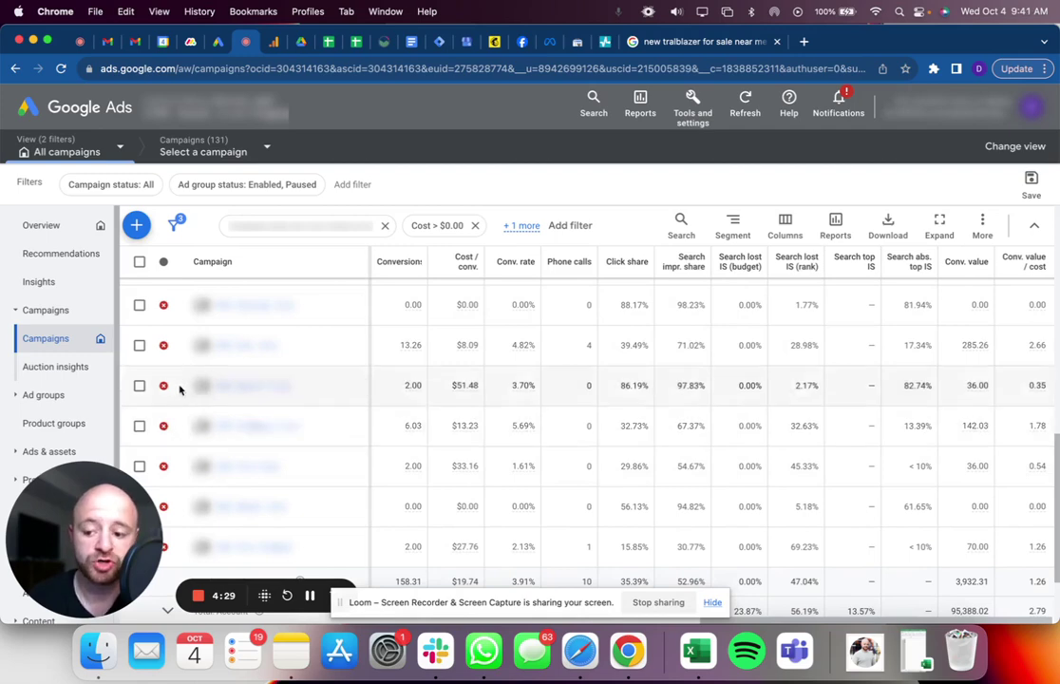
scroll(178, 362, "up", 2)
scroll(177, 361, "down", 3)
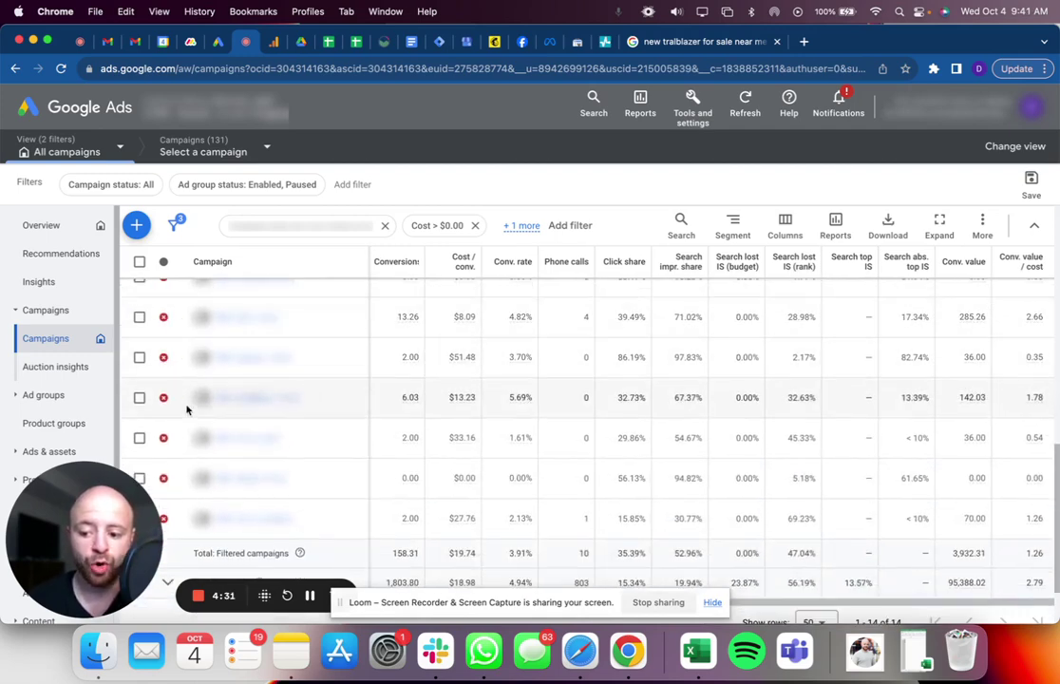
scroll(178, 449, "up", 2)
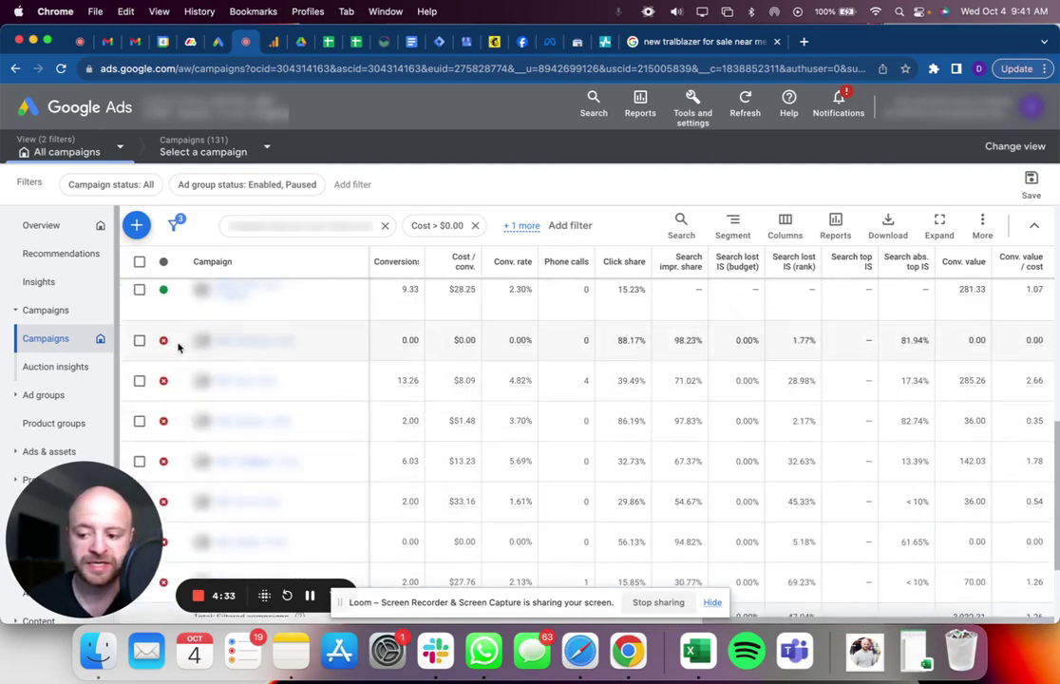
scroll(163, 400, "up", 5)
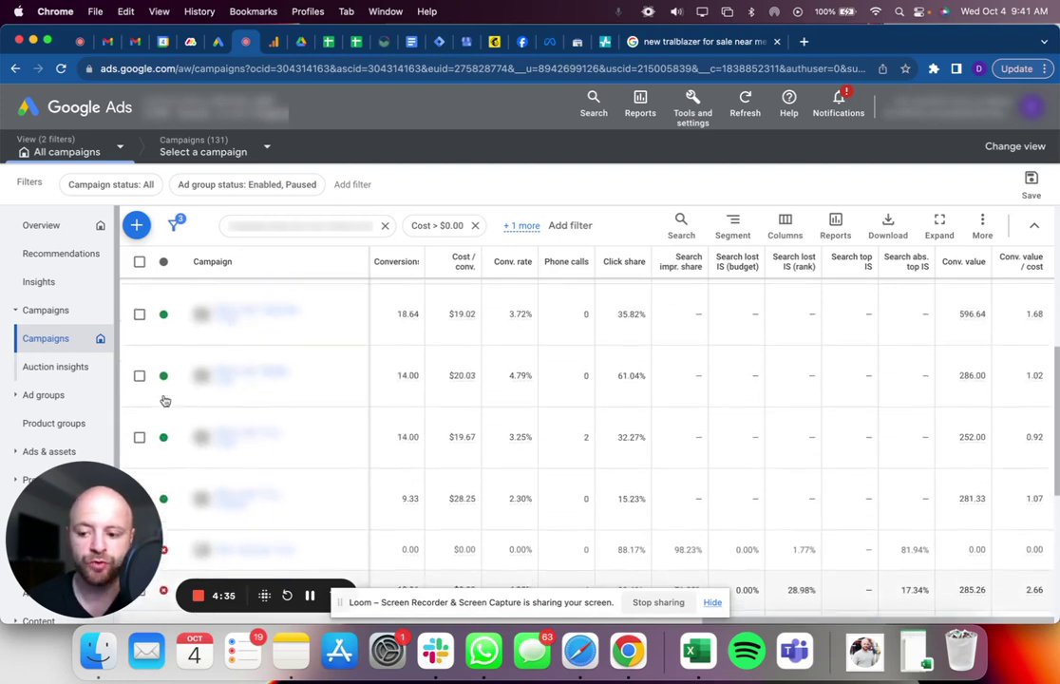
scroll(163, 399, "up", 3)
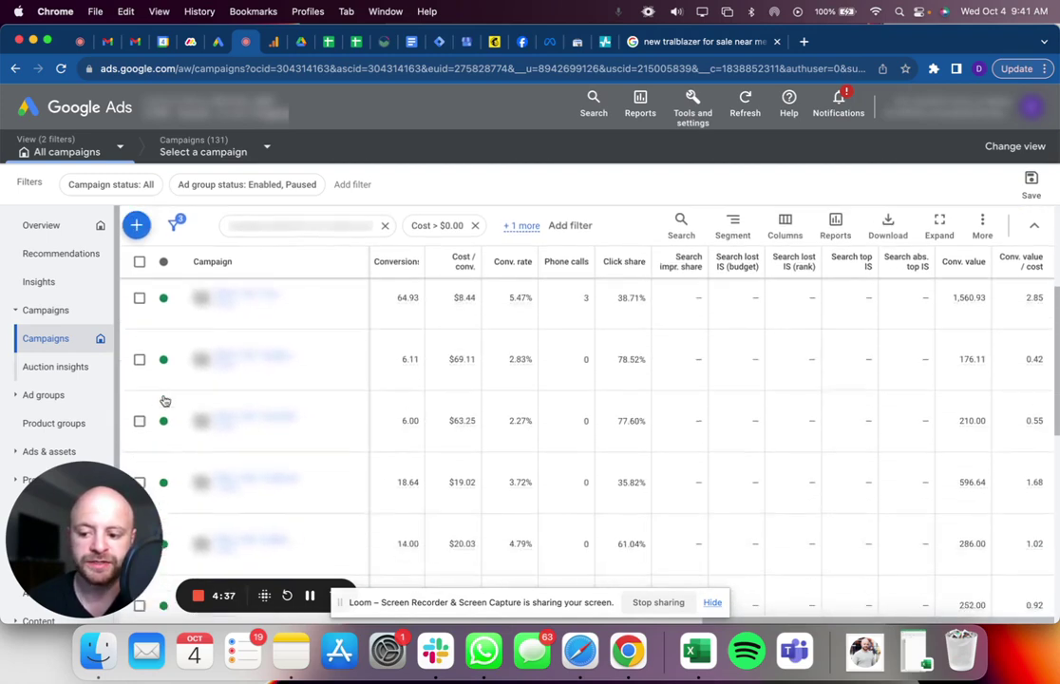
scroll(184, 445, "down", 5)
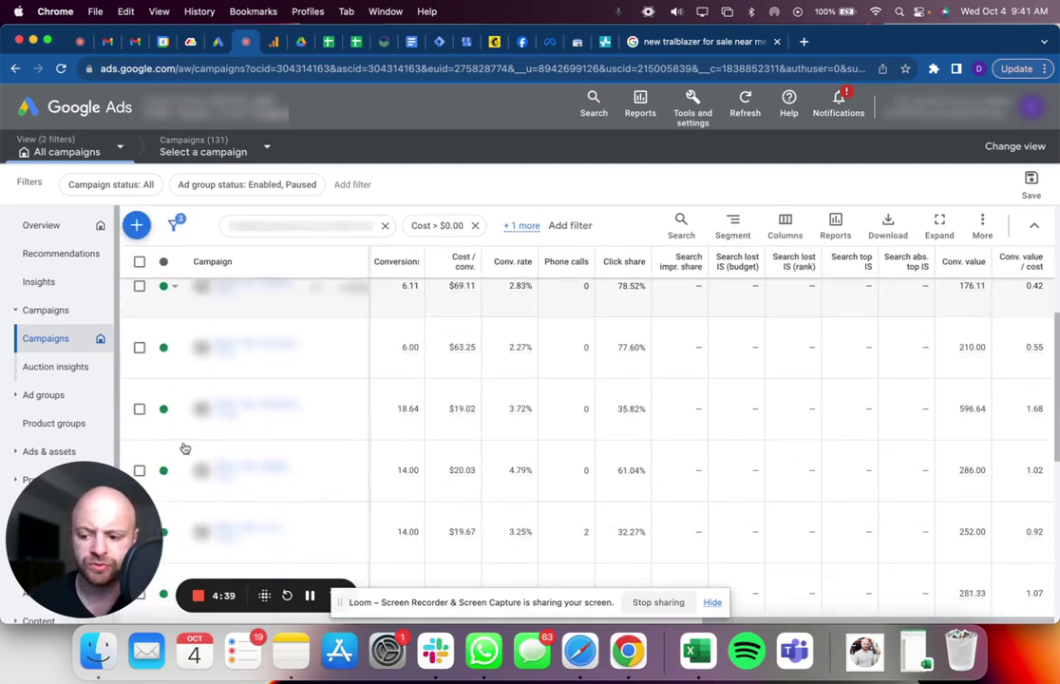
scroll(184, 447, "down", 8)
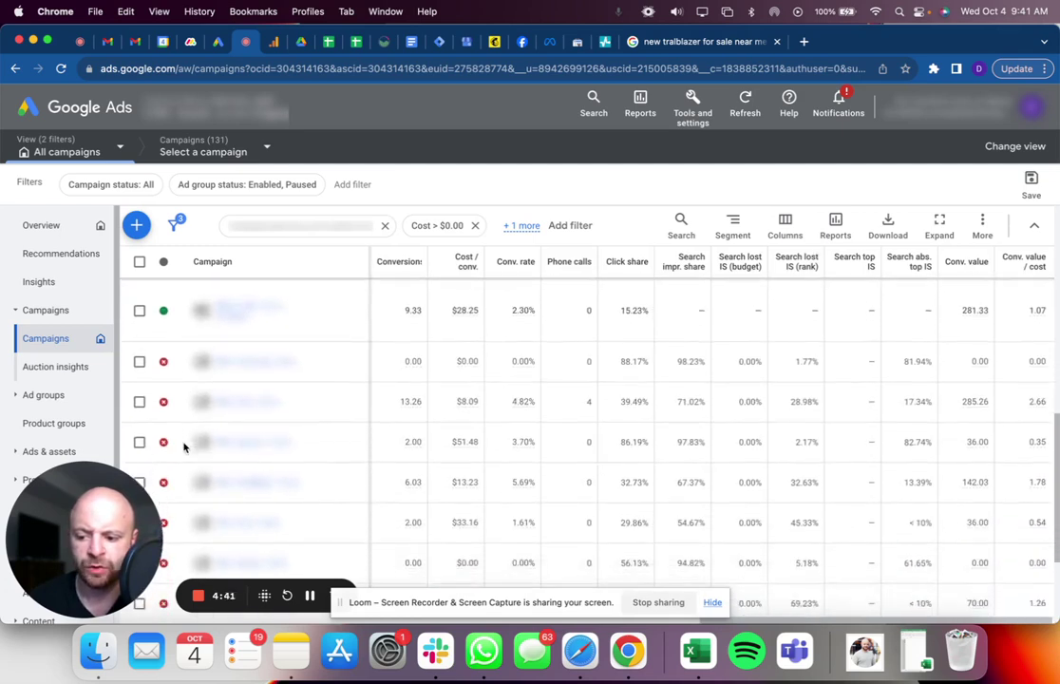
scroll(184, 447, "down", 2)
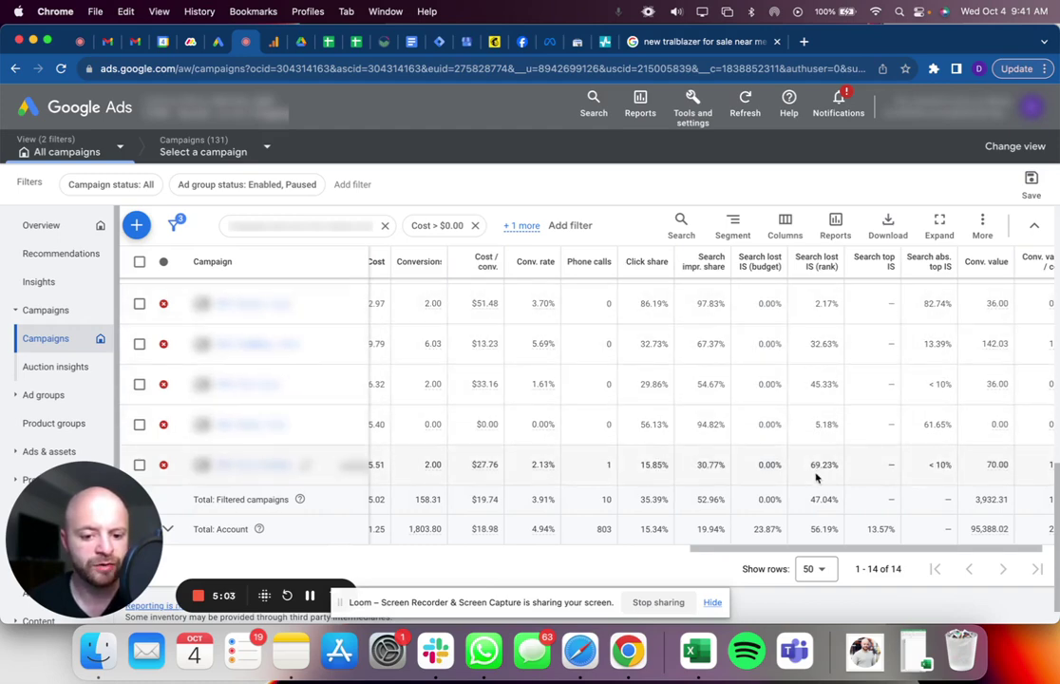
Examine the search top and absolute top impression share columns from the totals rows up through the enabled campaigns.
scroll(815, 420, "right", 2)
scroll(815, 421, "up", 1)
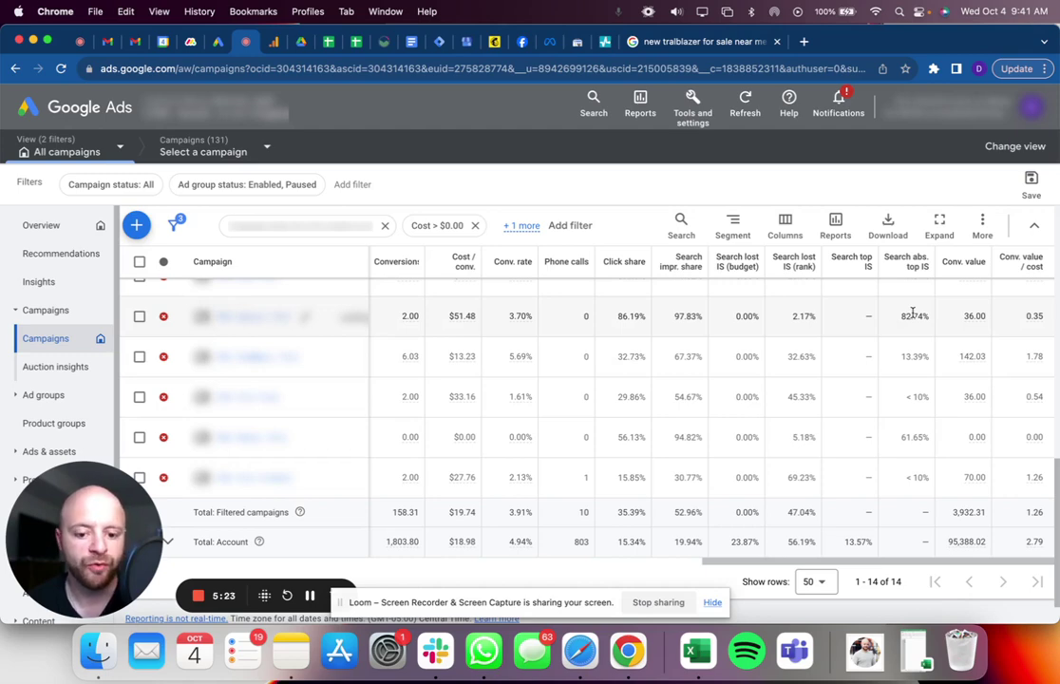
scroll(912, 313, "up", 5)
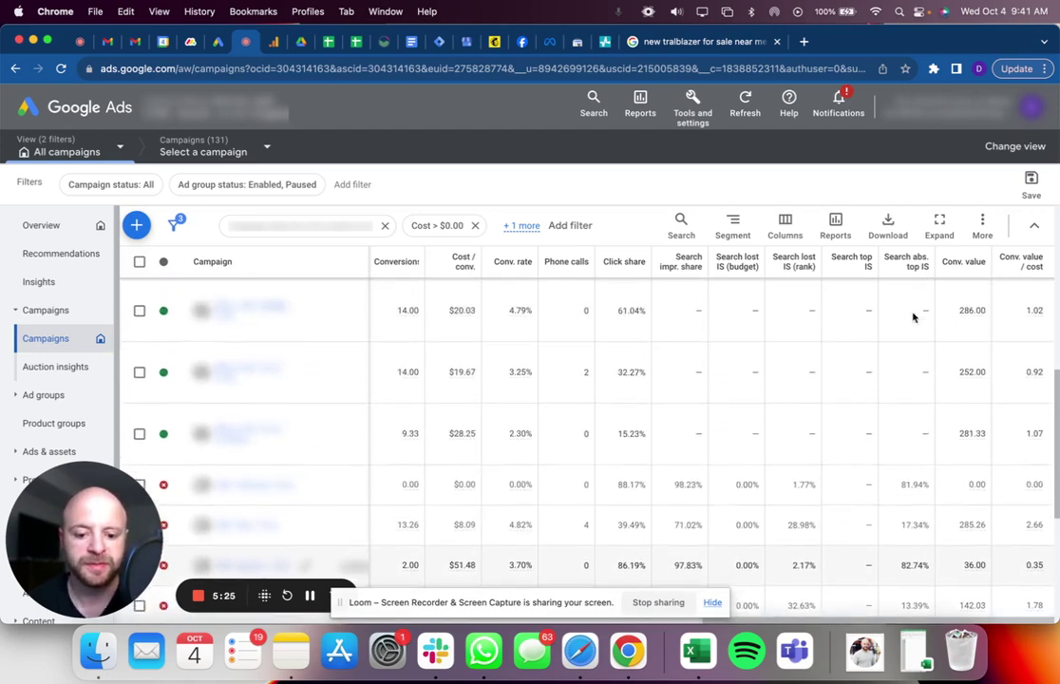
scroll(912, 317, "up", 7)
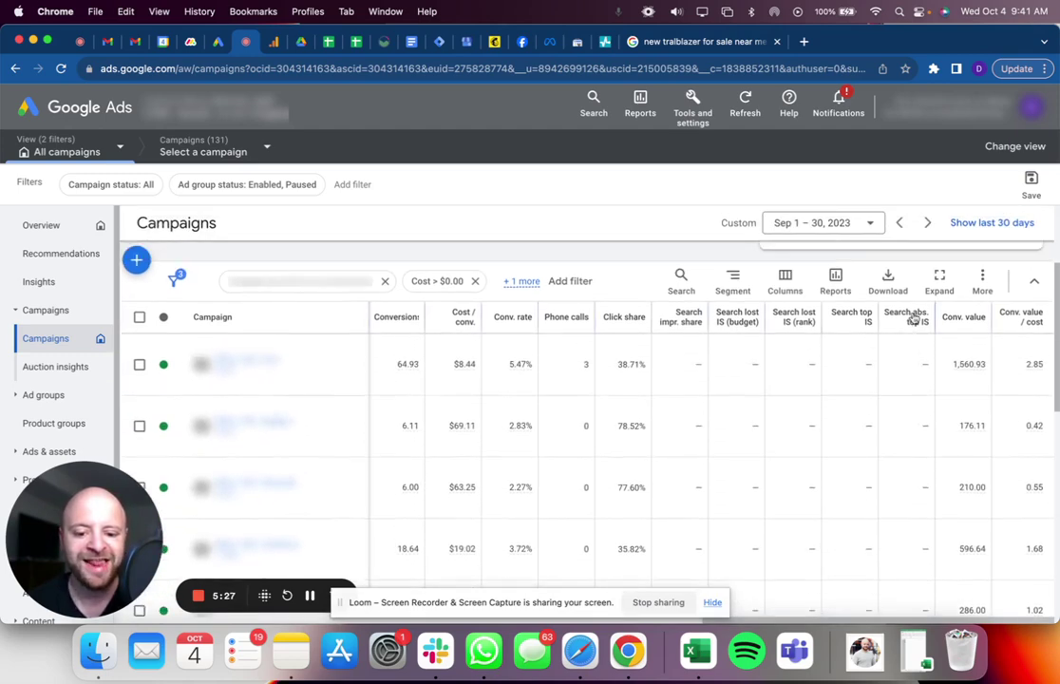
scroll(807, 415, "down", 2)
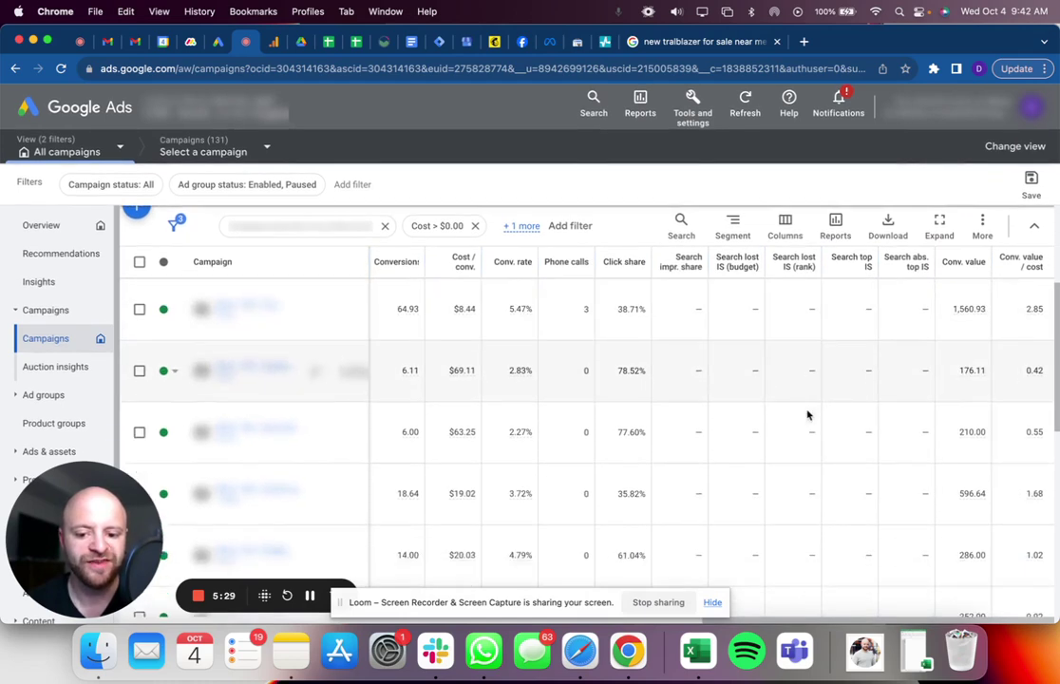
scroll(807, 415, "down", 4)
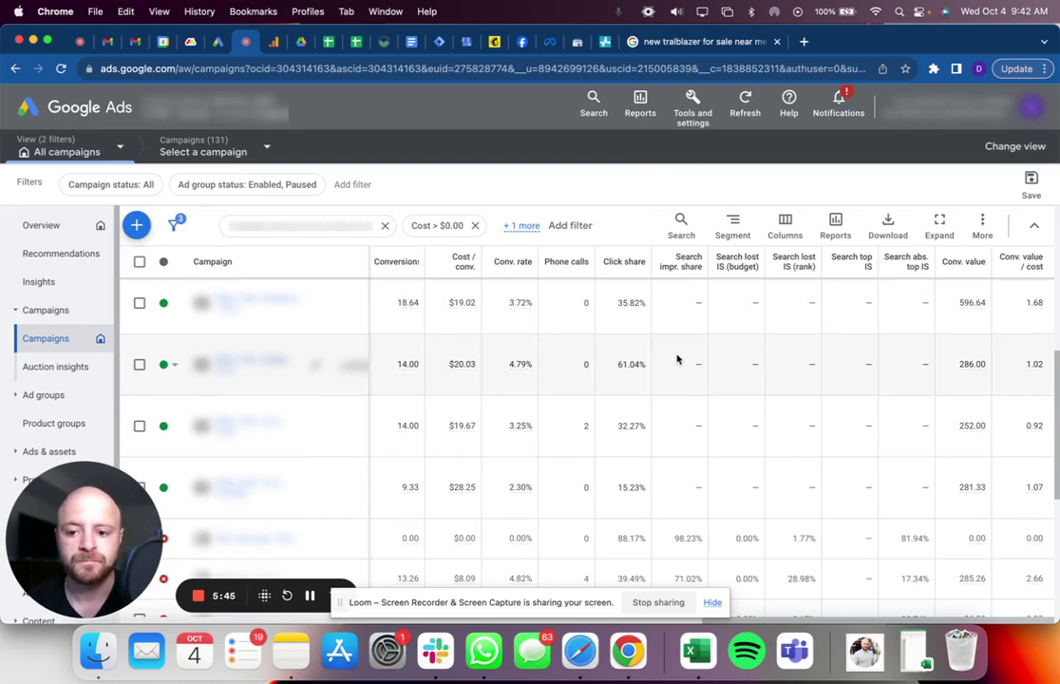
Switch to the Search Engine Roundtable article on PMax search impression share, read its body and highlight "include Search network".
key("ctrl+Up")
left_click(72, 199)
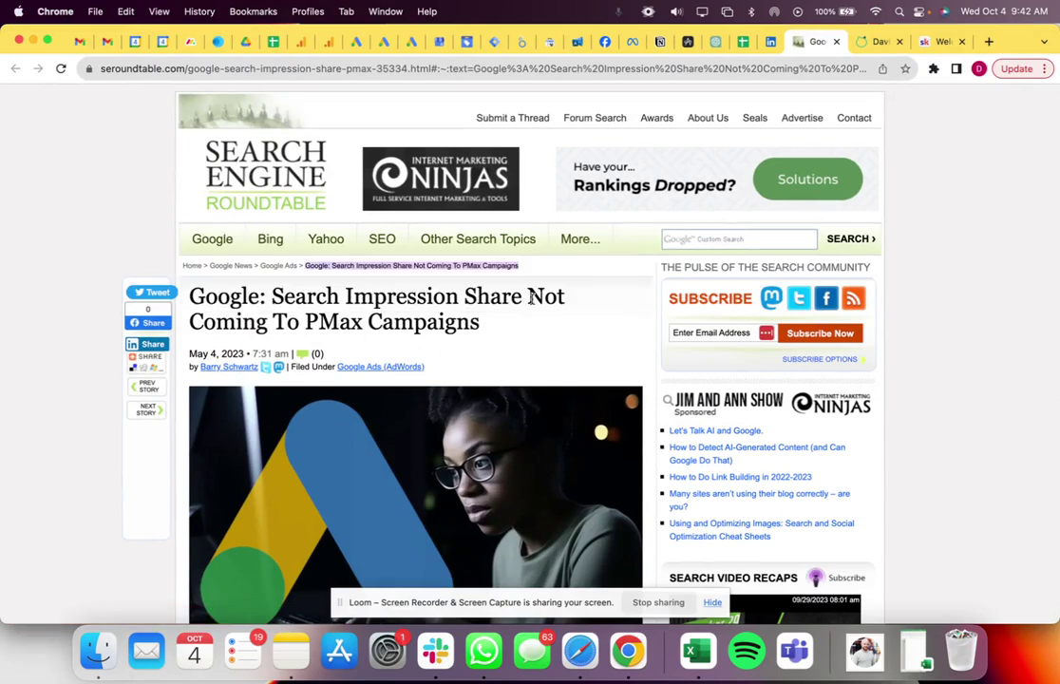
scroll(531, 300, "down", 10)
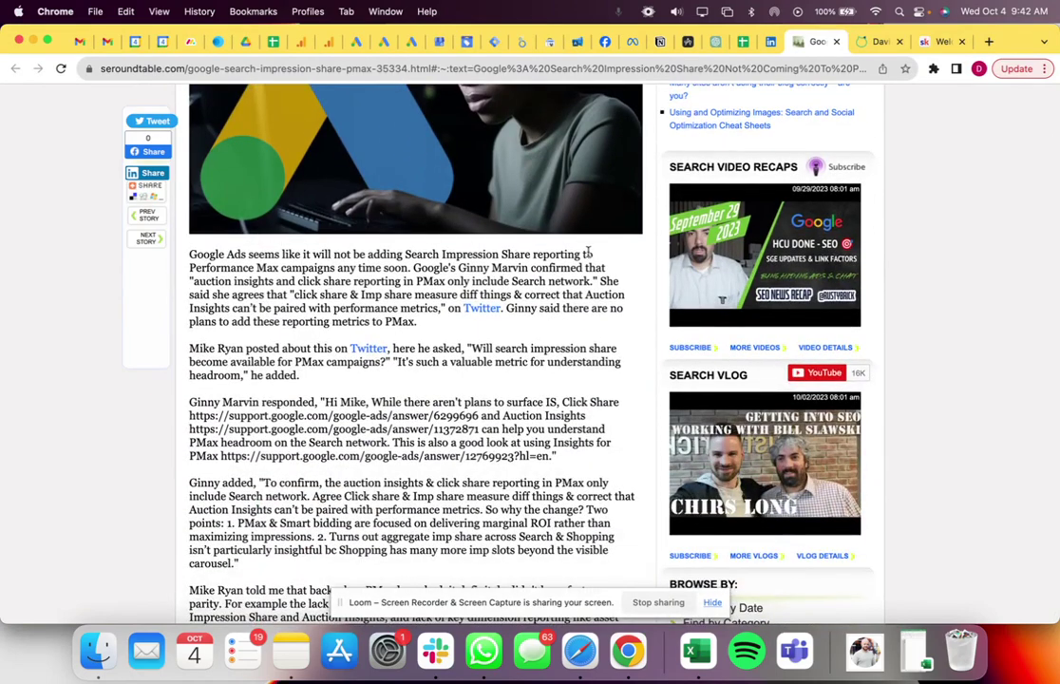
scroll(470, 242, "down", 1)
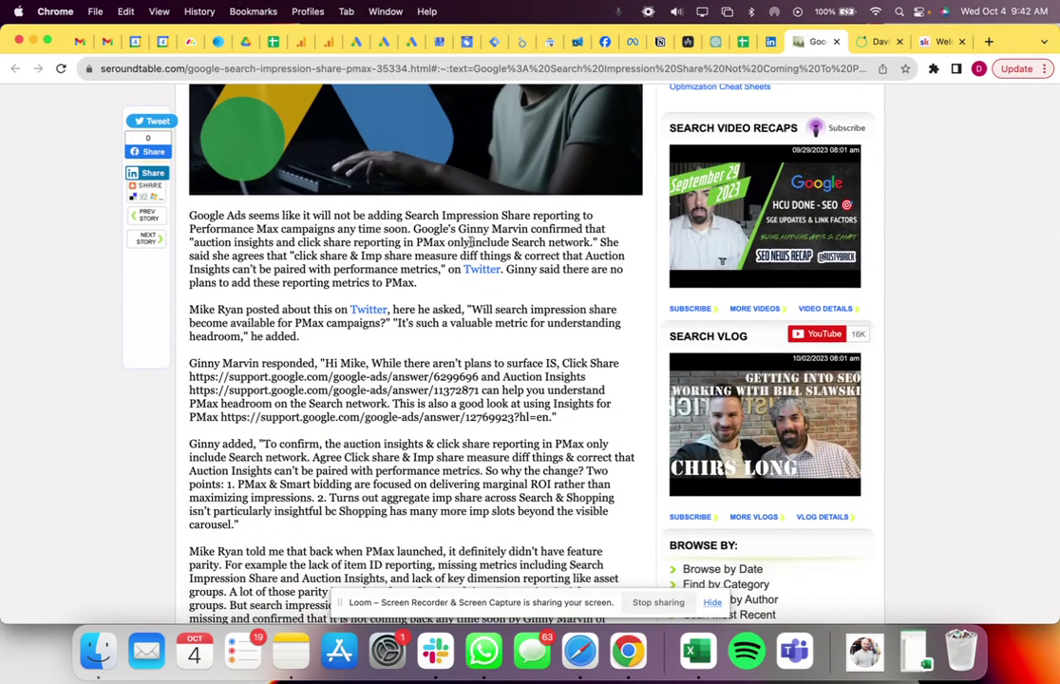
scroll(503, 323, "down", 2)
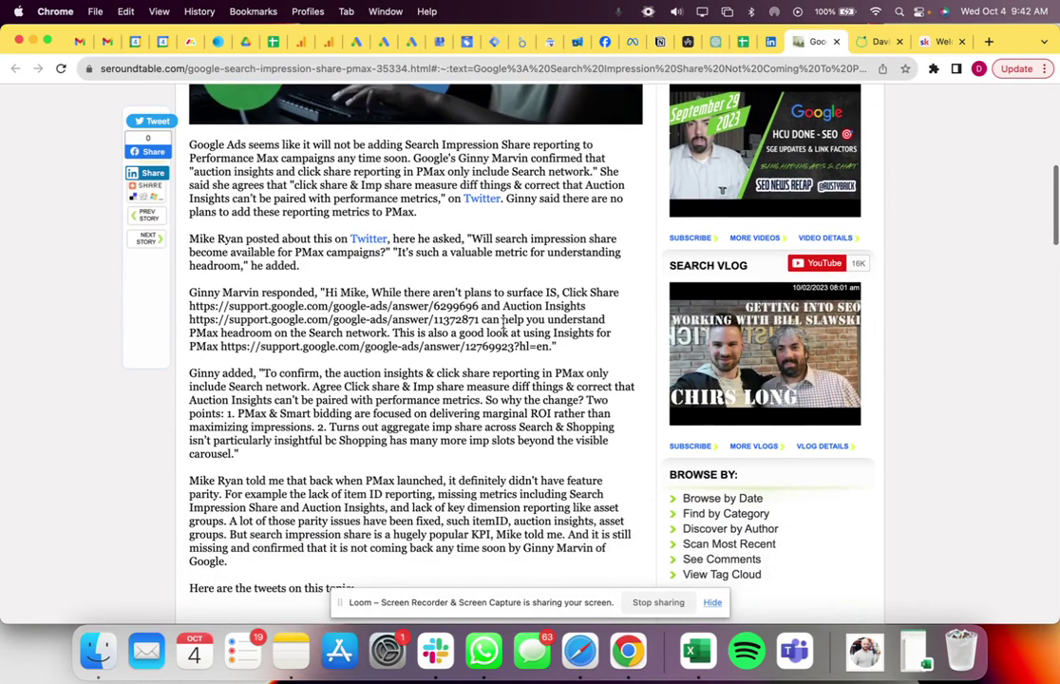
scroll(503, 323, "down", 1)
scroll(503, 322, "down", 2)
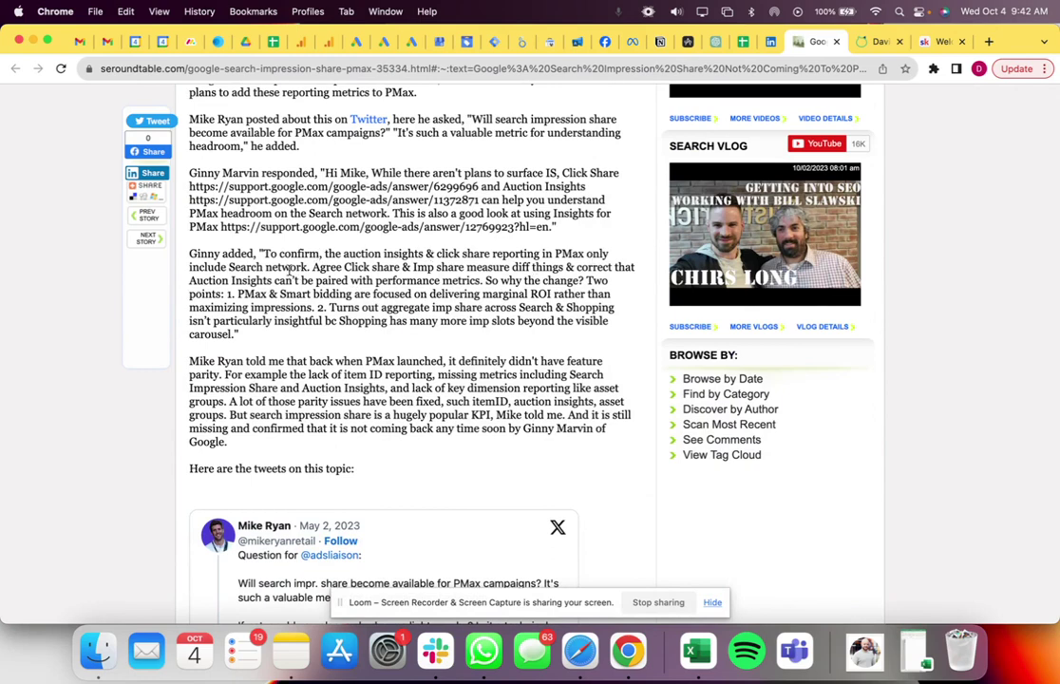
left_click_drag(307, 269, 189, 268)
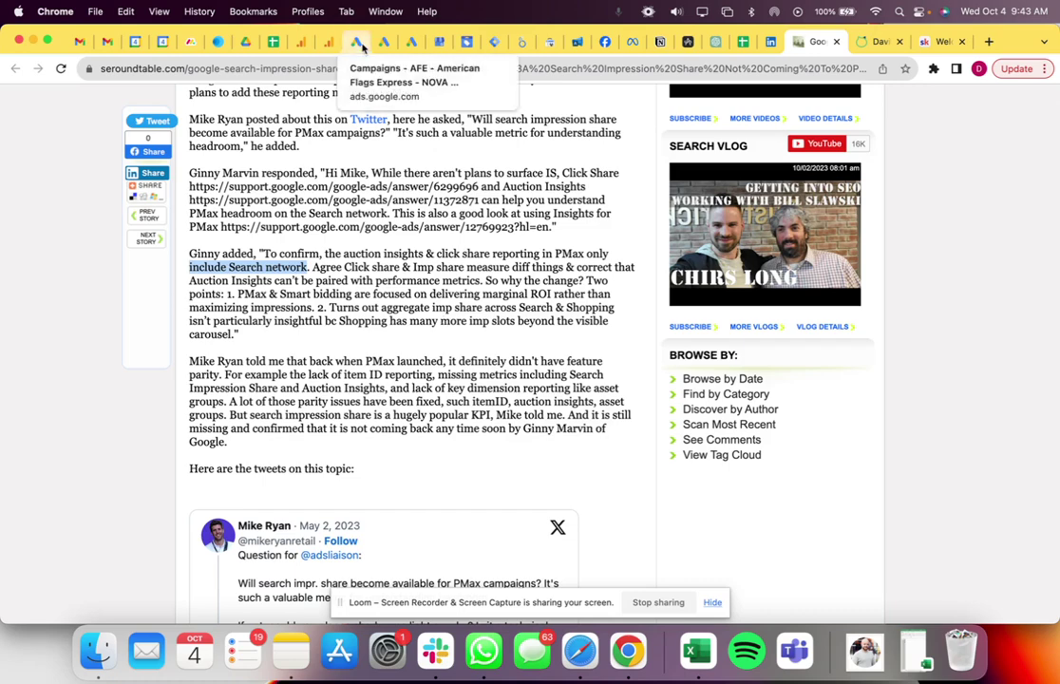
Return to the Google Ads campaigns window and review the click share figures of the enabled campaigns.
key("ctrl+Up")
left_click(440, 170)
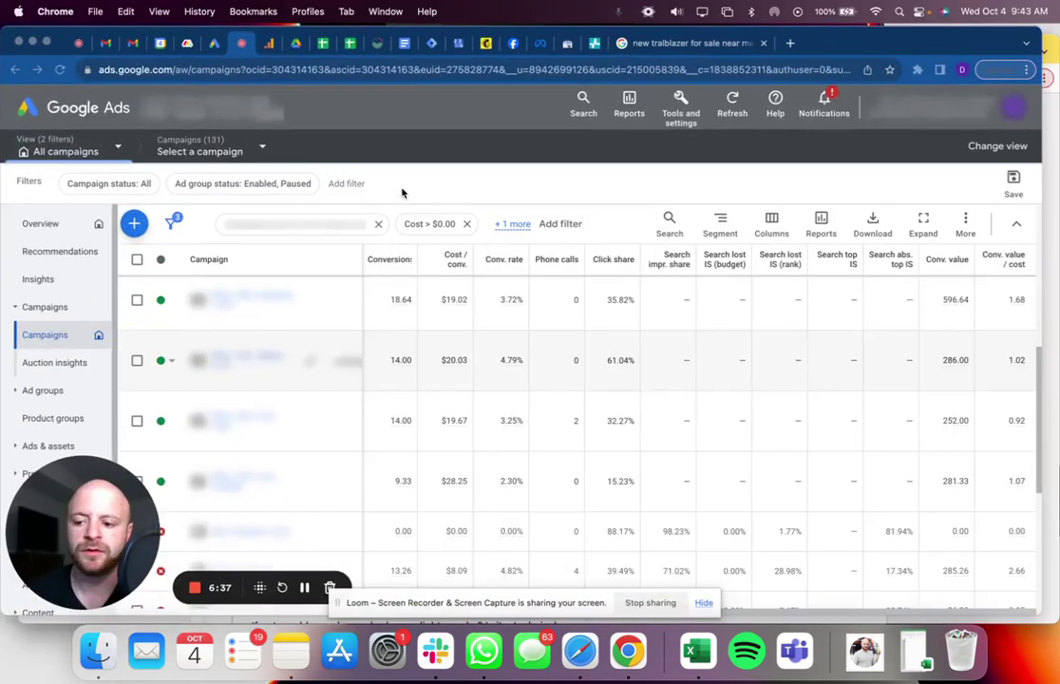
scroll(525, 370, "up", 5)
scroll(525, 370, "down", 3)
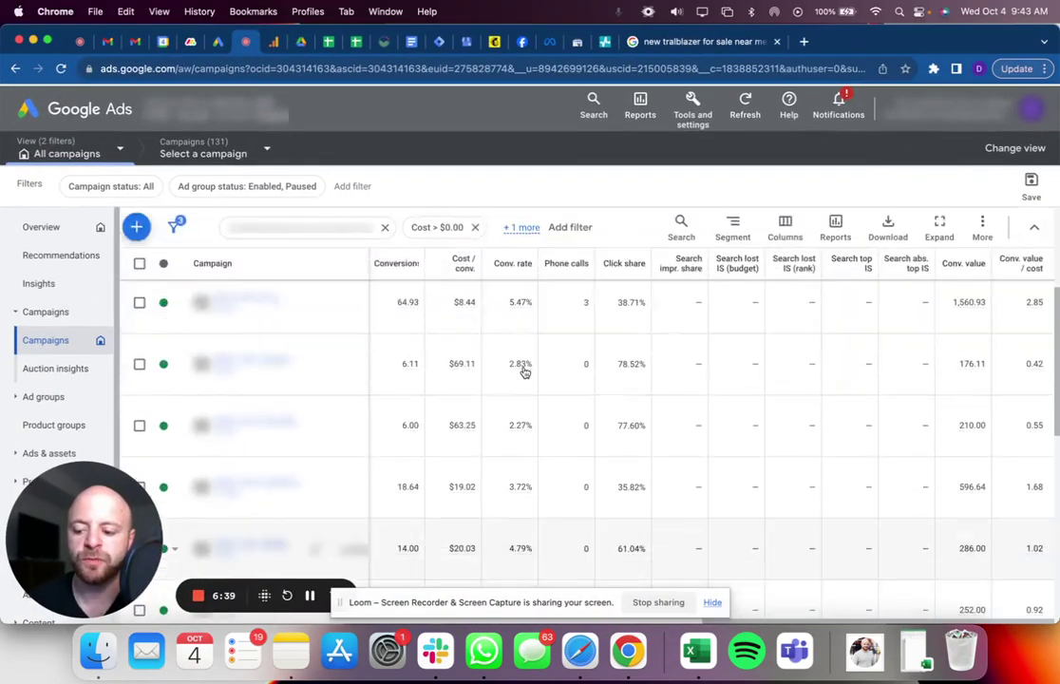
Switch to the Search Engine Roundtable article, find "click" on the page and highlight "Search network" in the click share reporting quote.
mouse_move(525, 371)
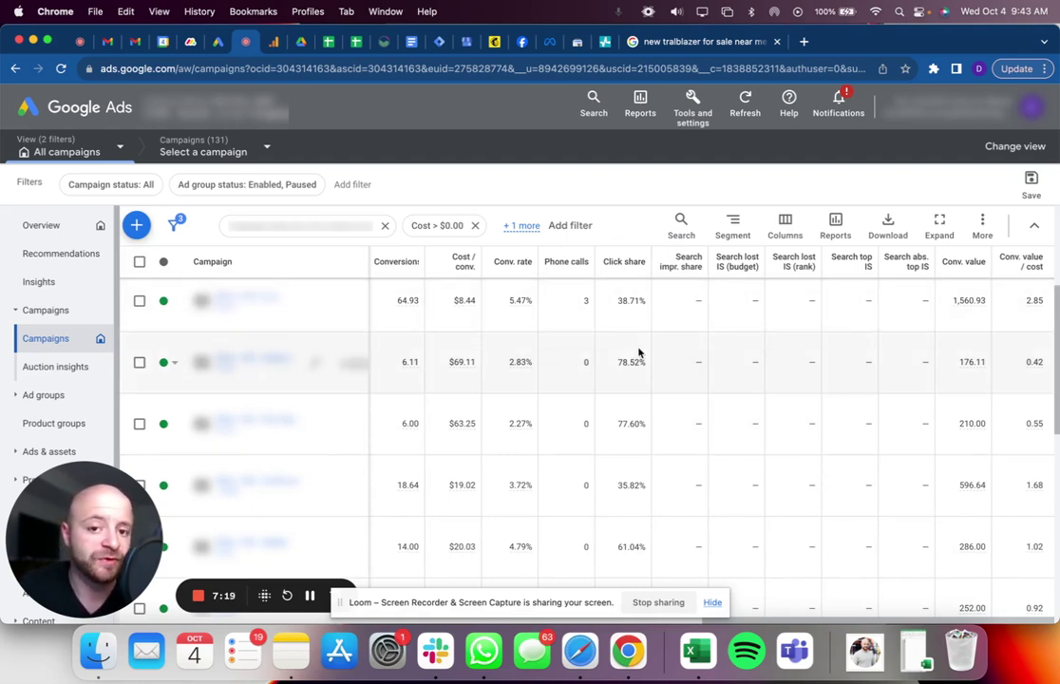
key("ctrl+Up")
left_click(333, 252)
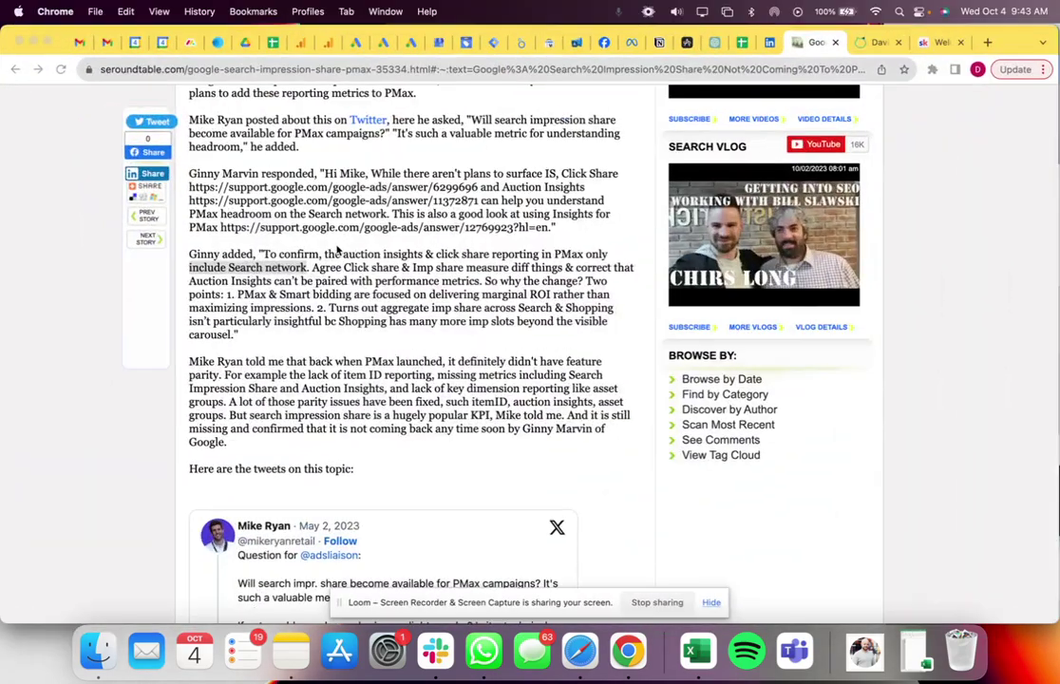
key("super+f")
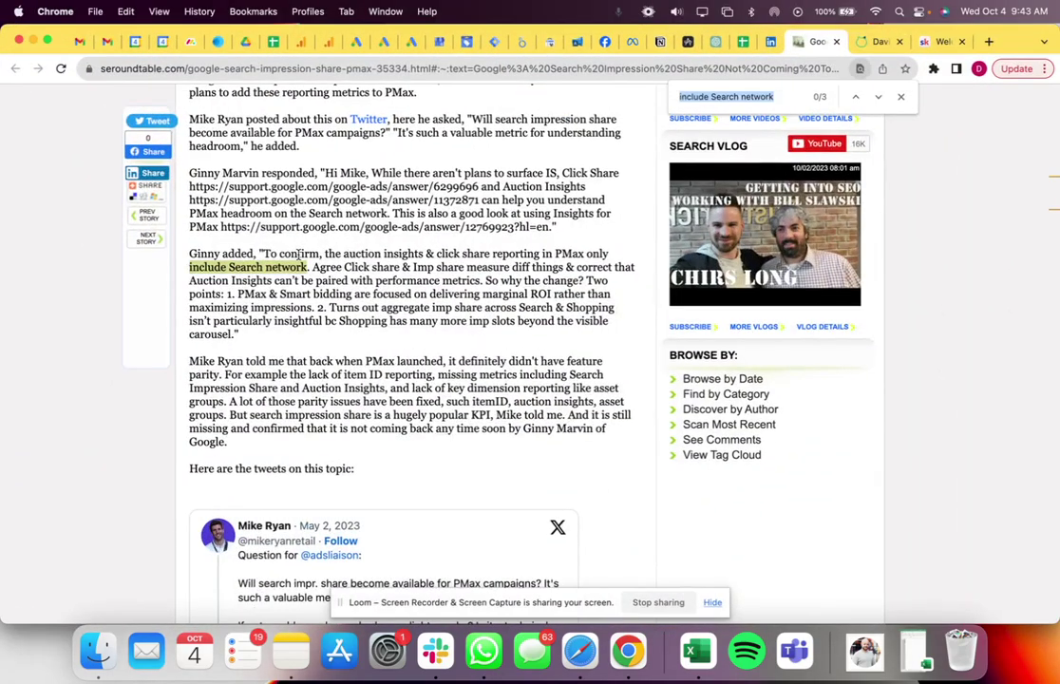
type("click")
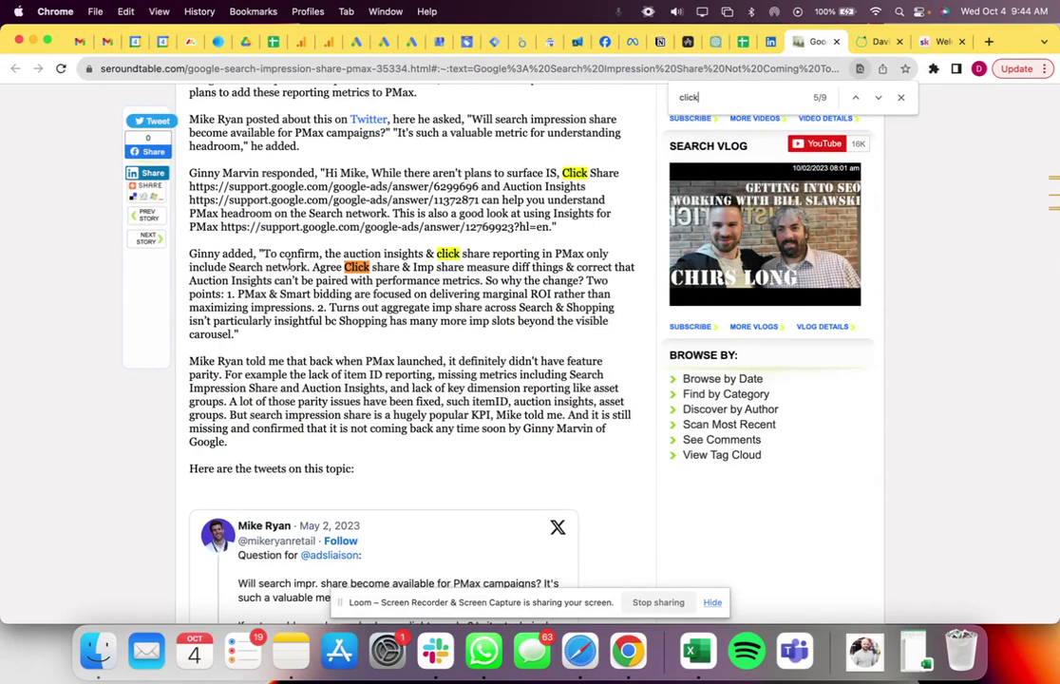
left_click_drag(310, 269, 229, 268)
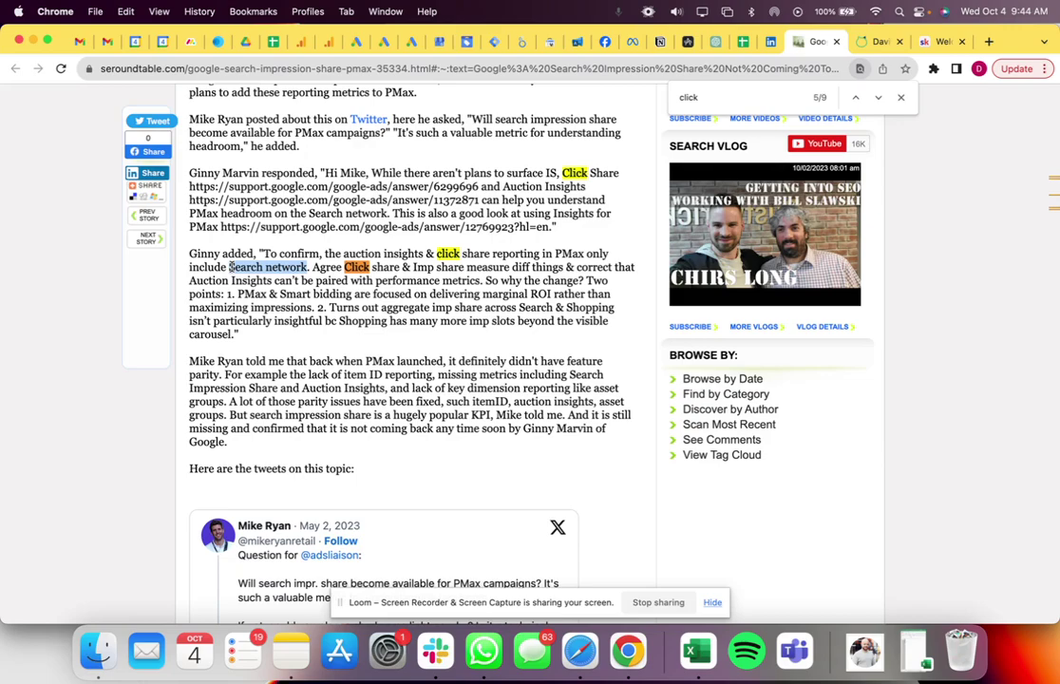
Return to the Google Ads campaigns window and compare click share with search impression share from the enabled campaigns down to the totals rows.
key("ctrl+Up")
key("ctrl+Up")
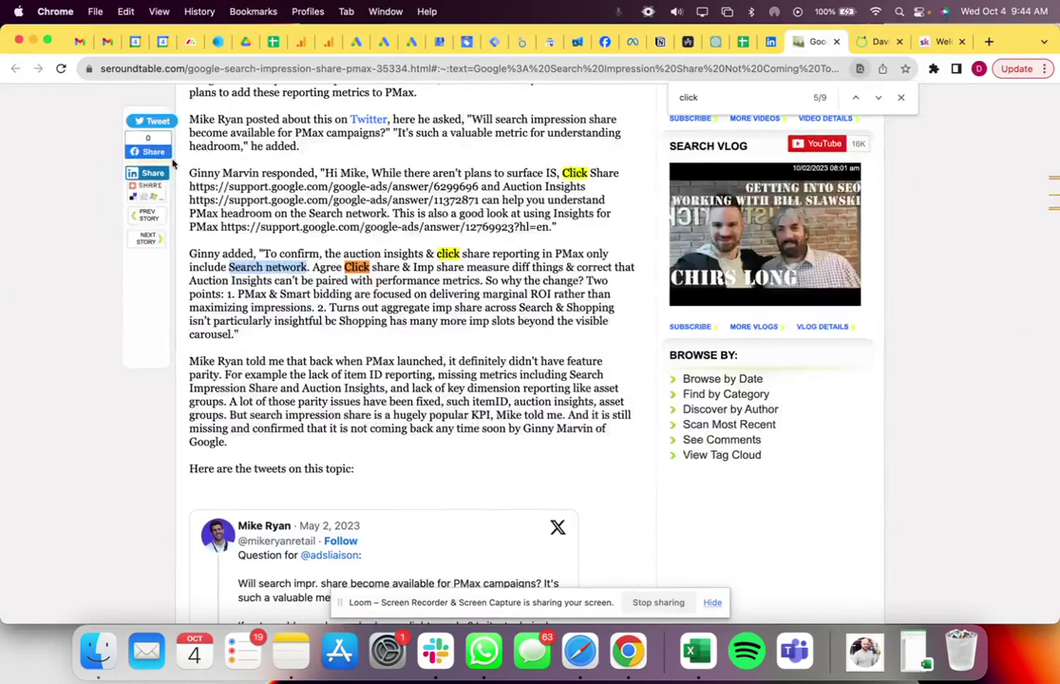
key("ctrl+Up")
left_click(203, 244)
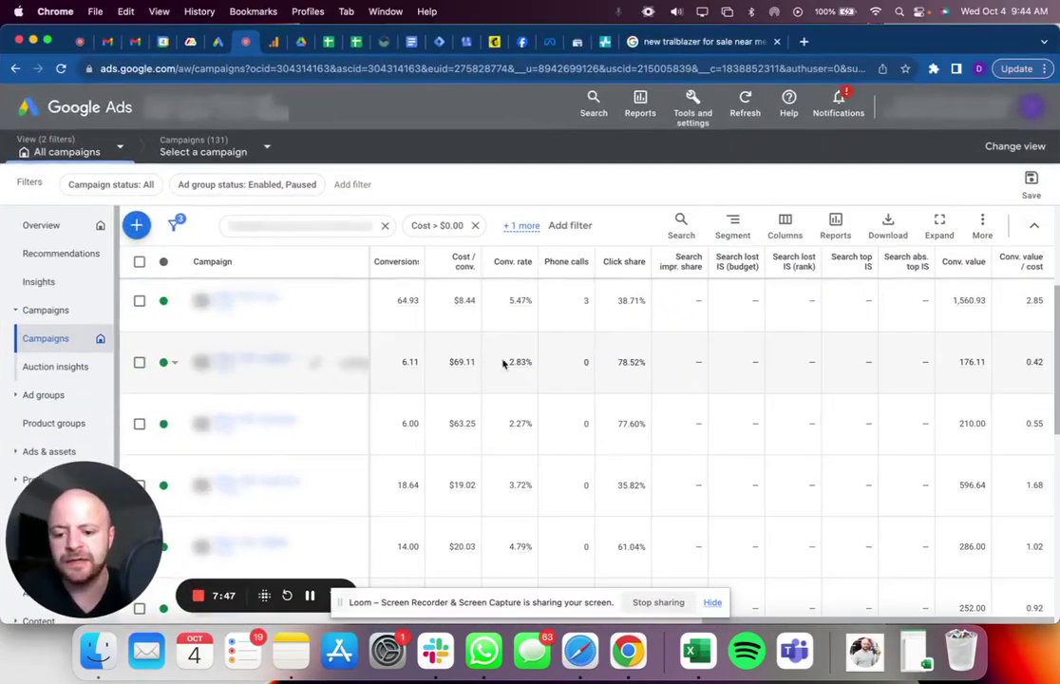
scroll(691, 397, "down", 5)
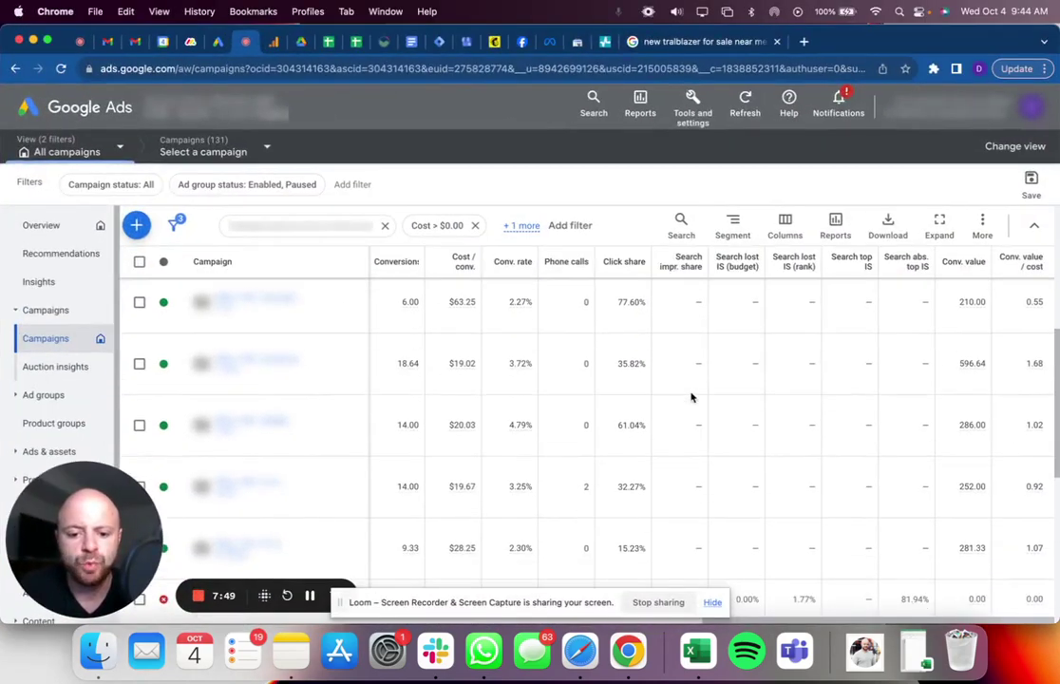
scroll(691, 397, "down", 2)
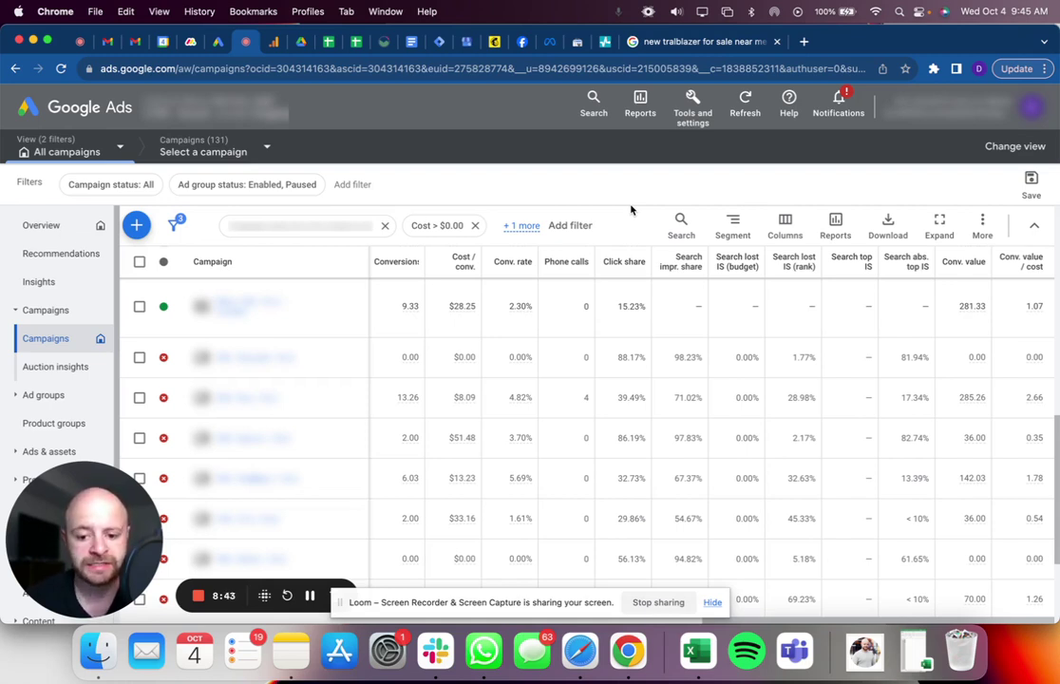
scroll(665, 398, "down", 3)
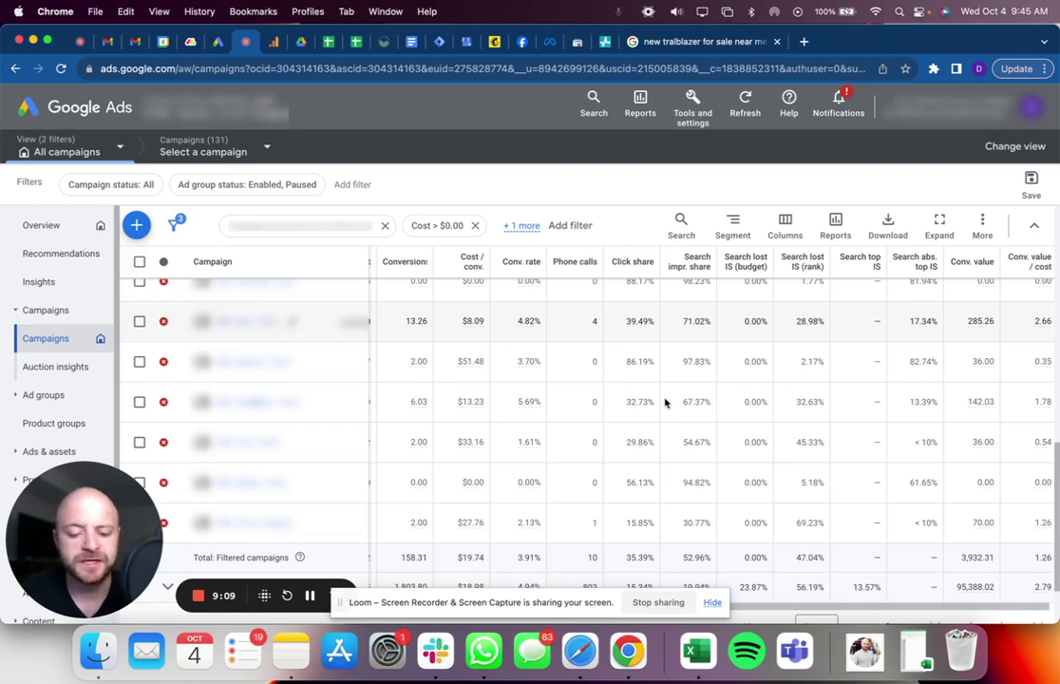
scroll(665, 402, "up", 2)
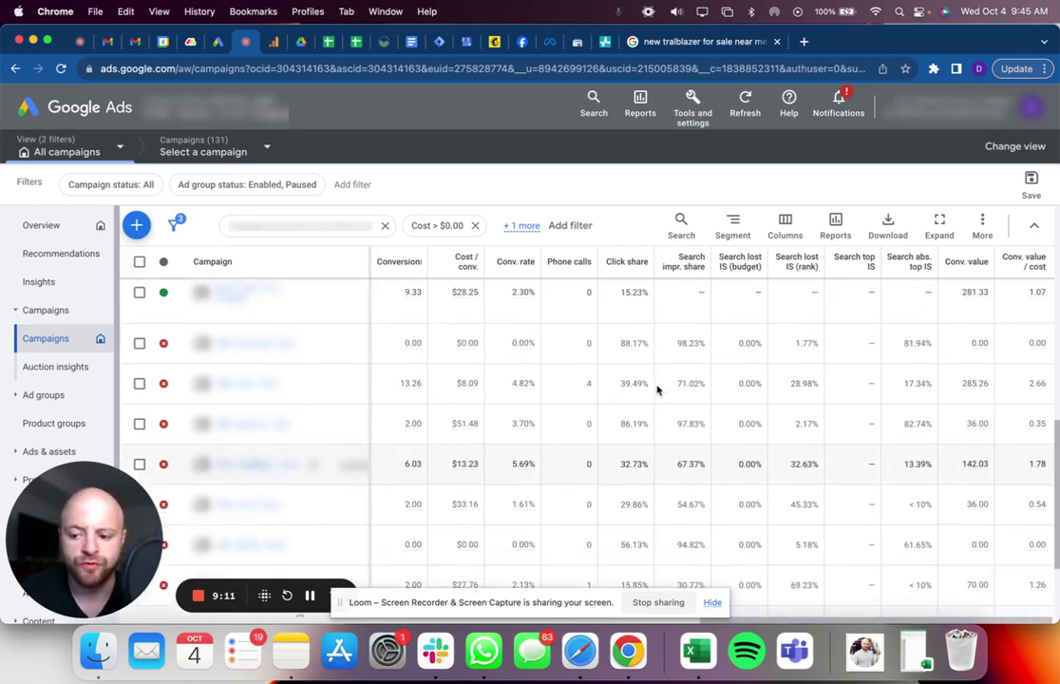
scroll(656, 390, "up", 10)
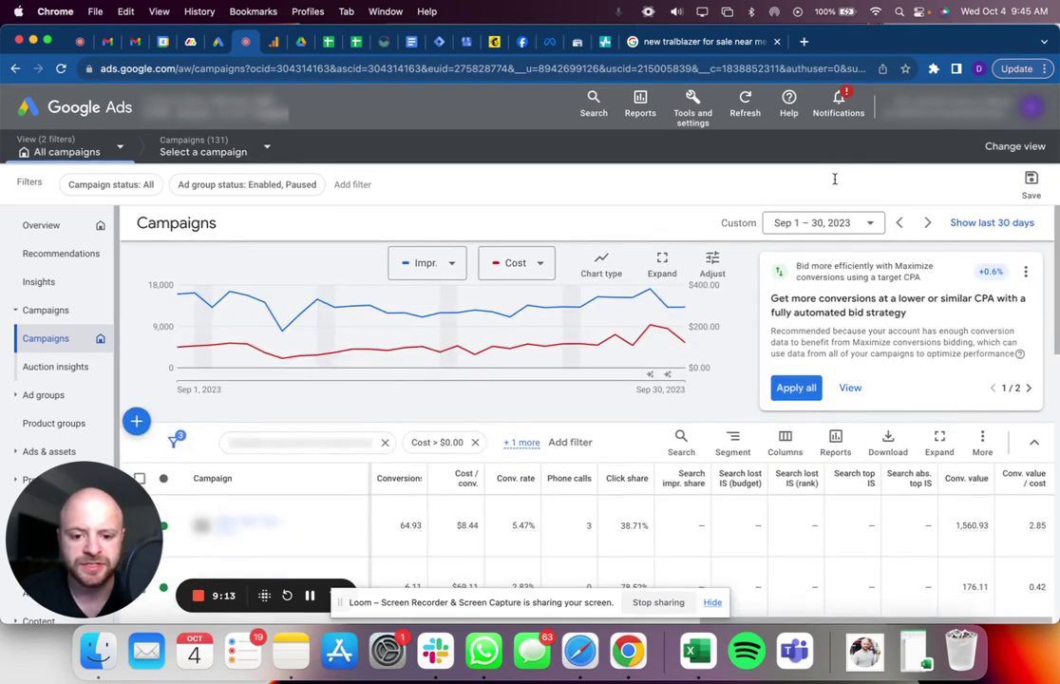
scroll(797, 317, "down", 5)
scroll(797, 317, "down", 10)
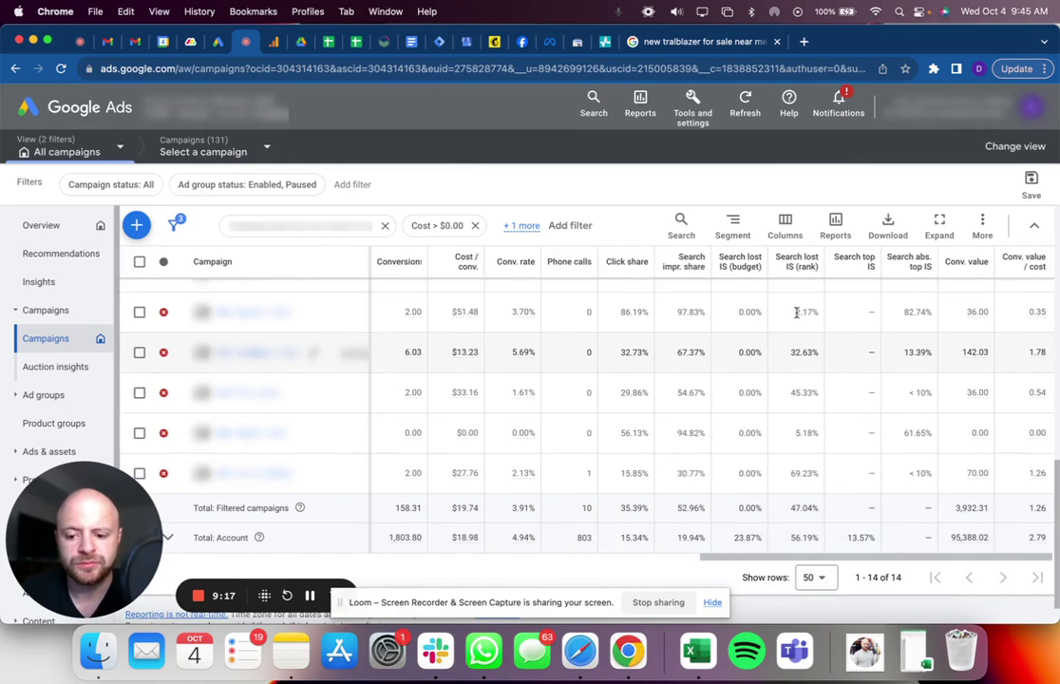
Examine the interactions, impressions and cost columns of the removed and enabled campaigns, including the totals rows.
scroll(717, 397, "left", 5)
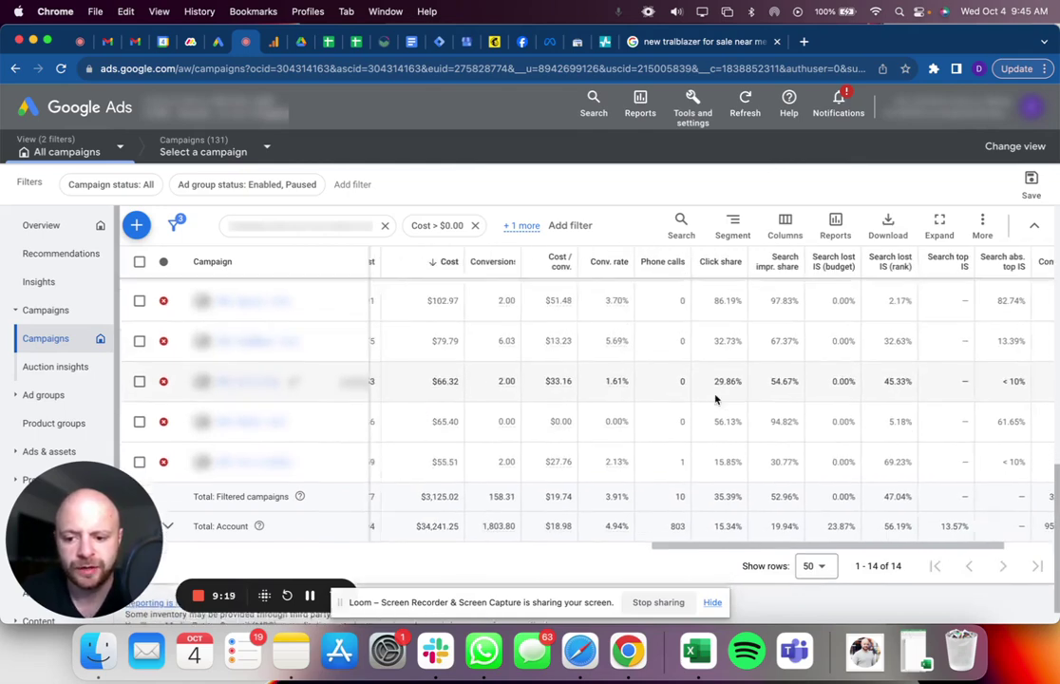
scroll(717, 397, "left", 3)
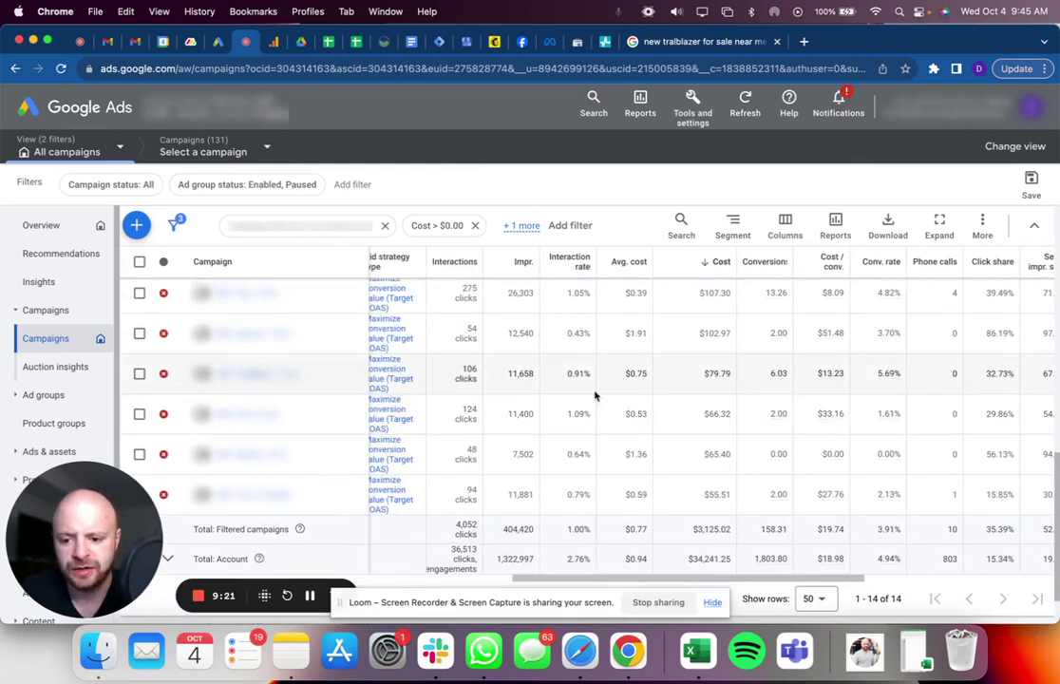
scroll(525, 371, "up", 8)
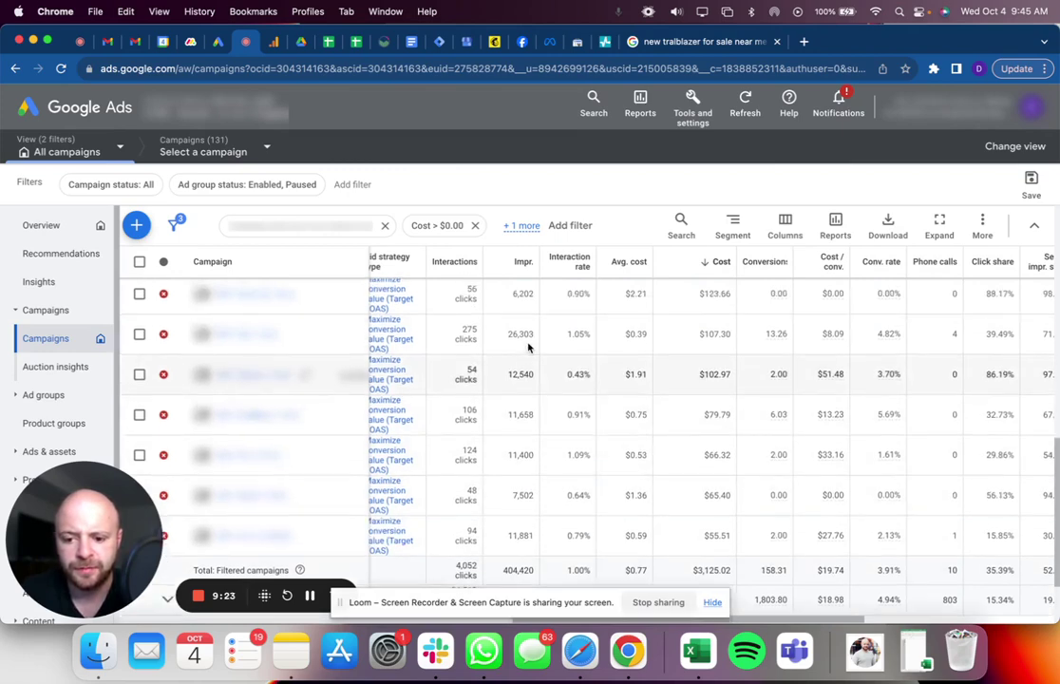
scroll(528, 342, "up", 5)
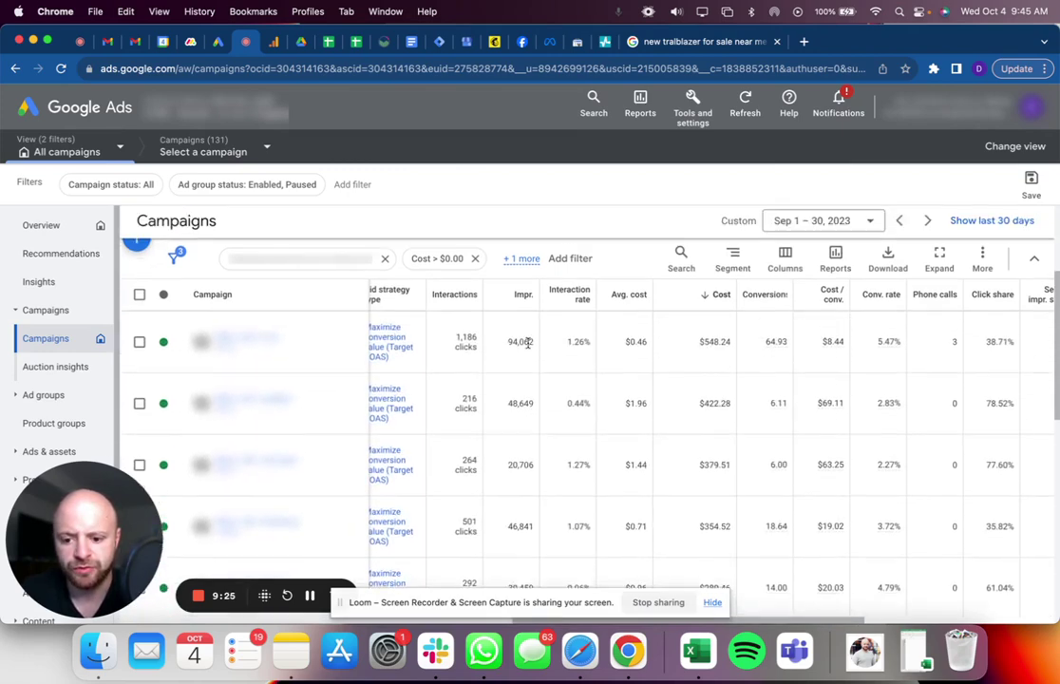
scroll(529, 347, "down", 3)
scroll(528, 348, "down", 1)
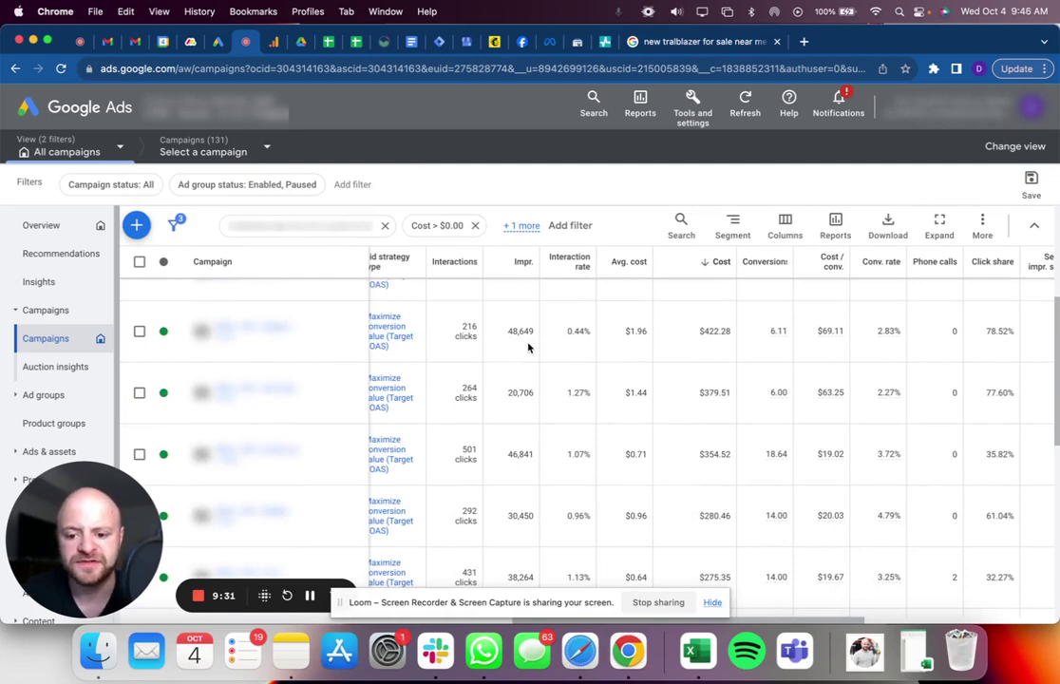
scroll(528, 347, "down", 10)
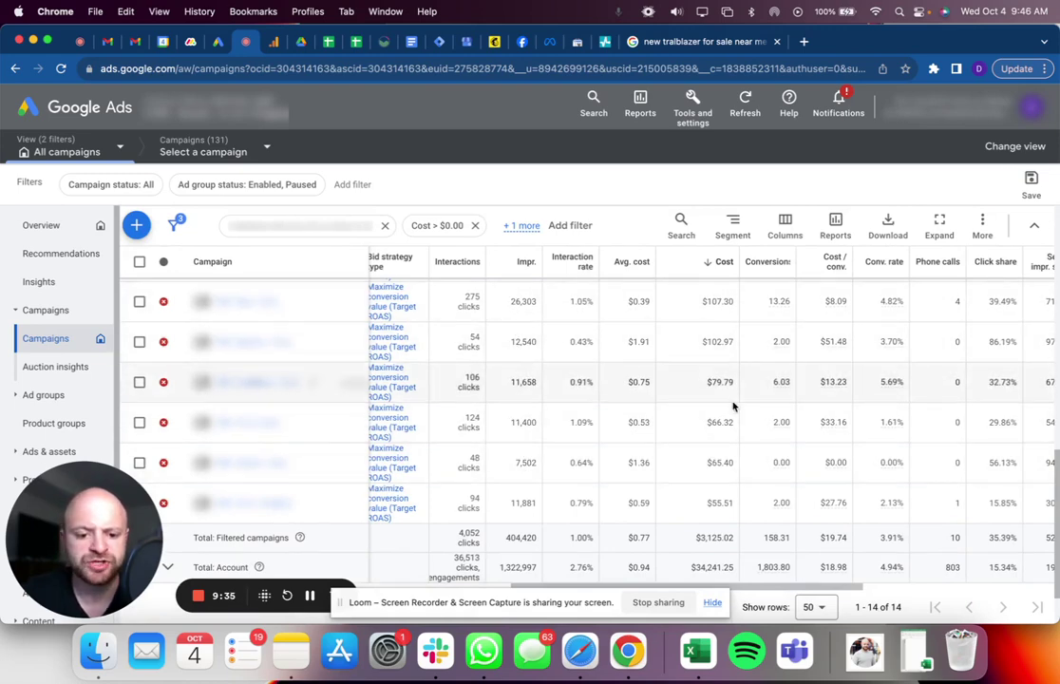
Highlight the click share of the second removed campaign and compare it with its search impression share and the enabled campaigns' click share.
scroll(733, 406, "right", 10)
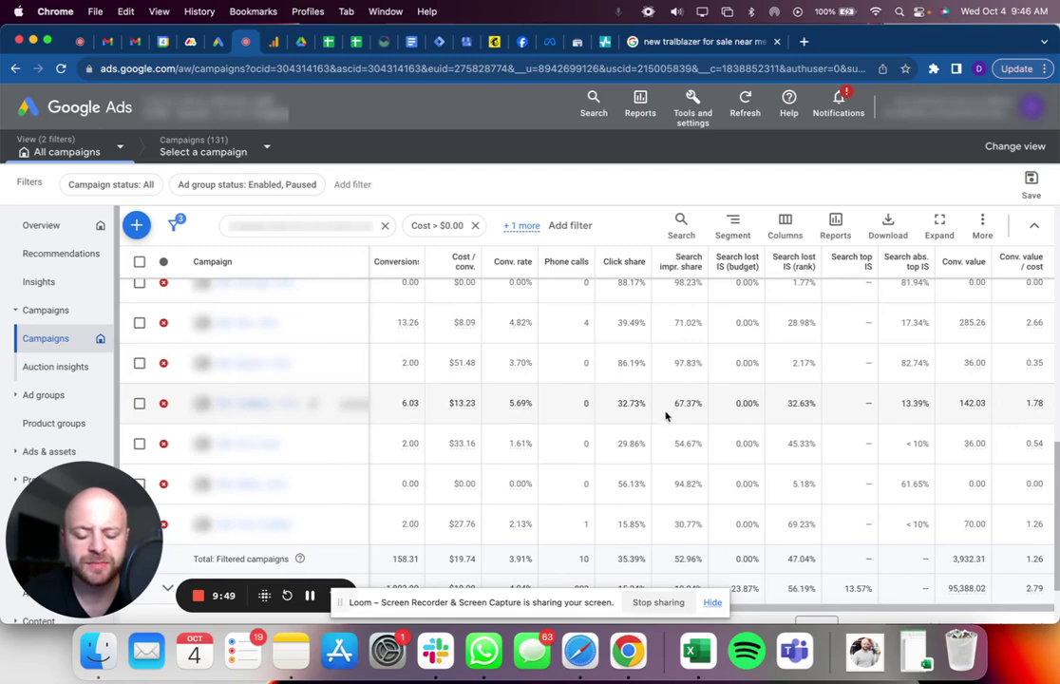
scroll(683, 433, "up", 2)
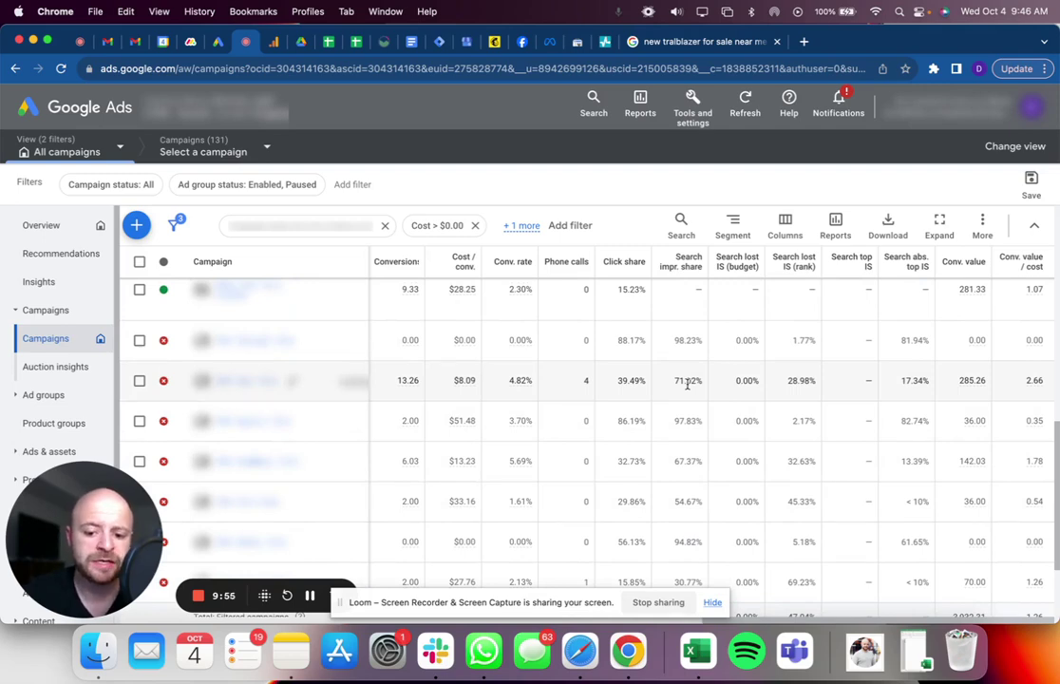
double_click(628, 380)
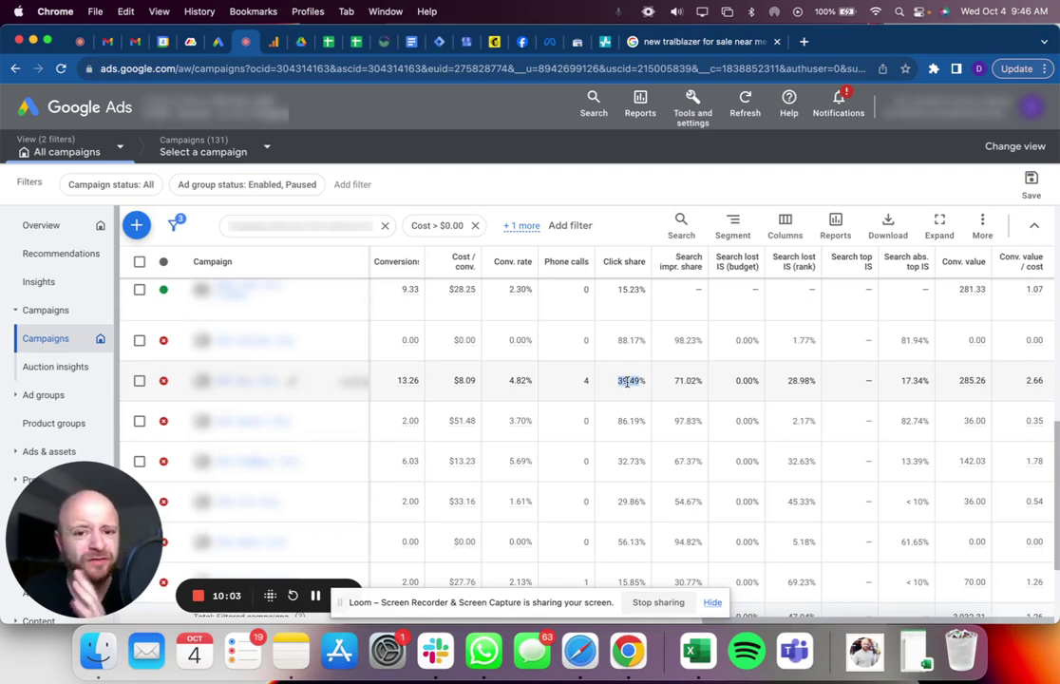
scroll(626, 382, "up", 5)
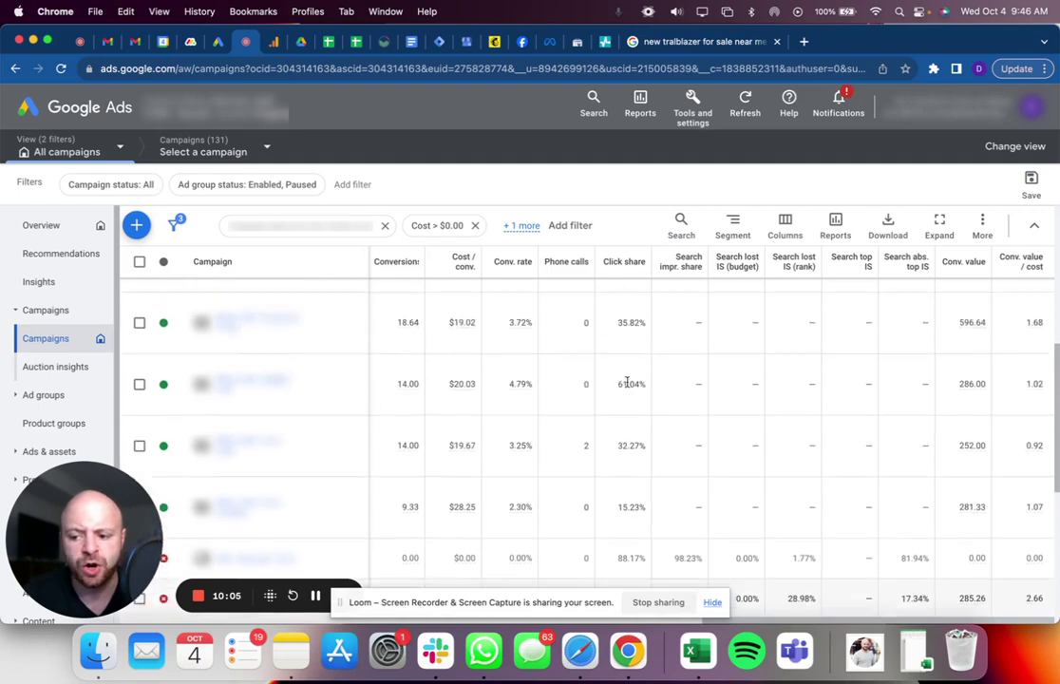
scroll(627, 386, "up", 1)
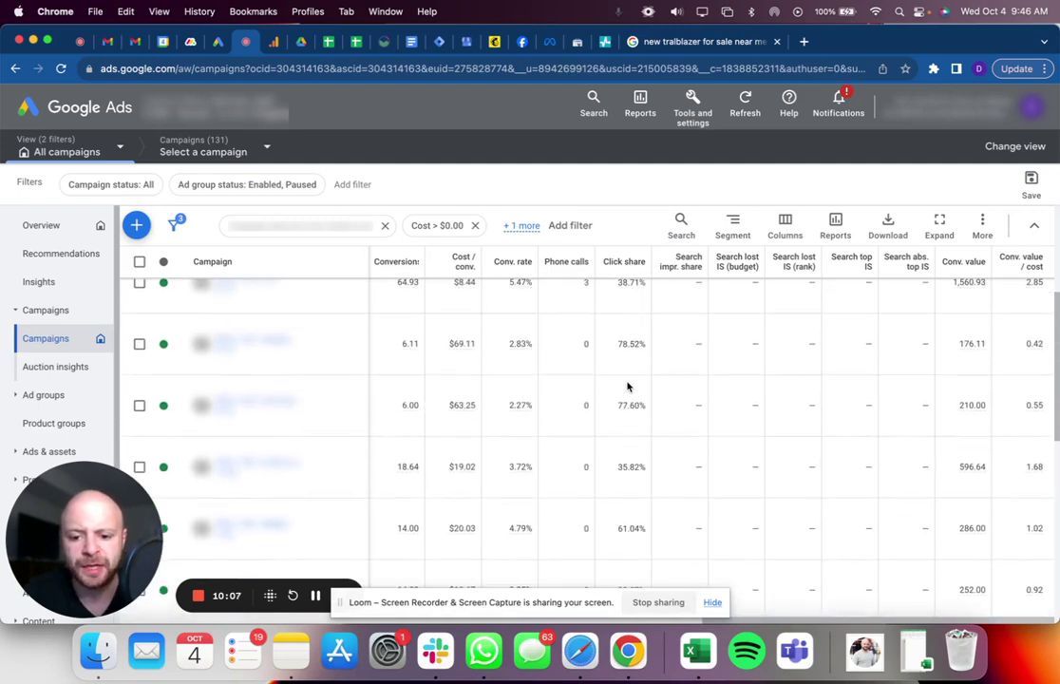
scroll(626, 382, "up", 1)
scroll(626, 378, "down", 2)
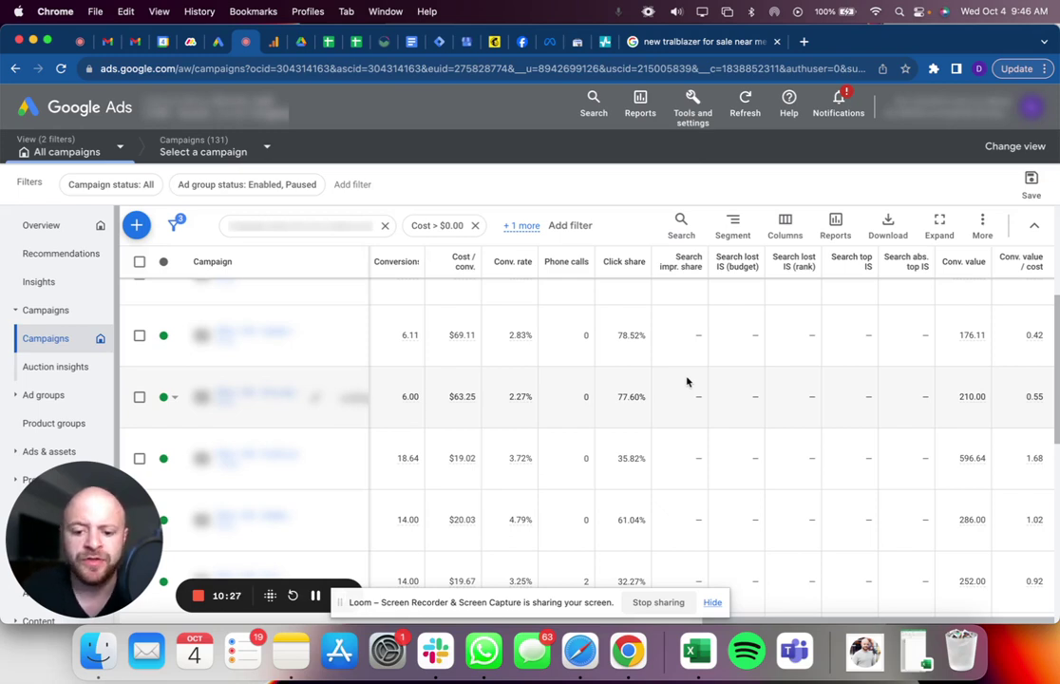
scroll(687, 381, "down", 5)
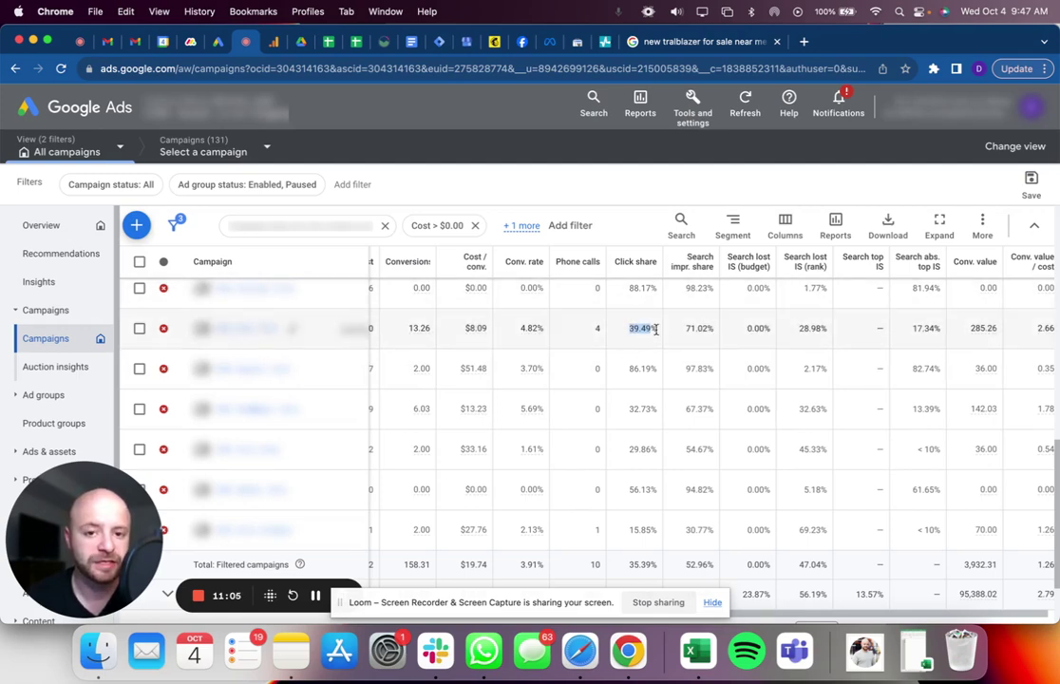
scroll(655, 329, "up", 5)
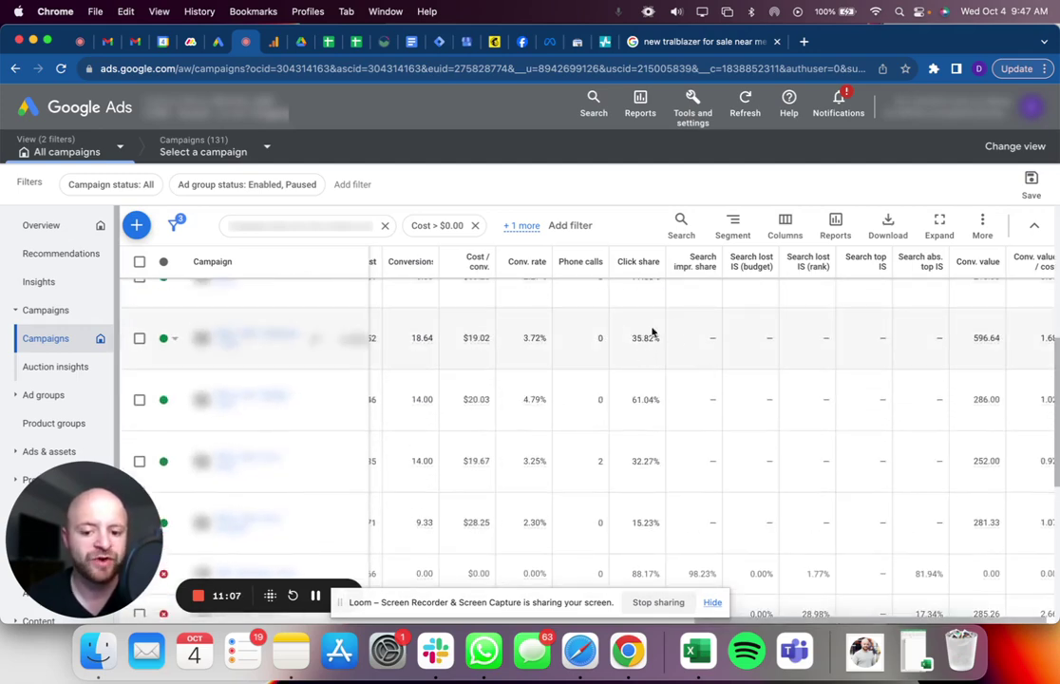